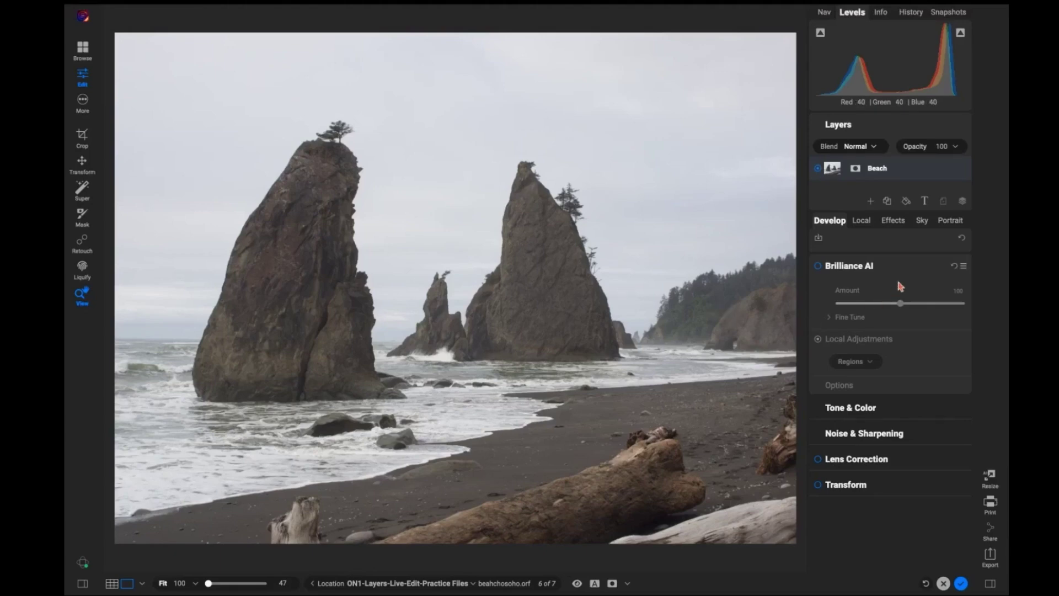
Apply the ON1 Landscape camera profile and raise Contrast to 18.
left_click(903, 406)
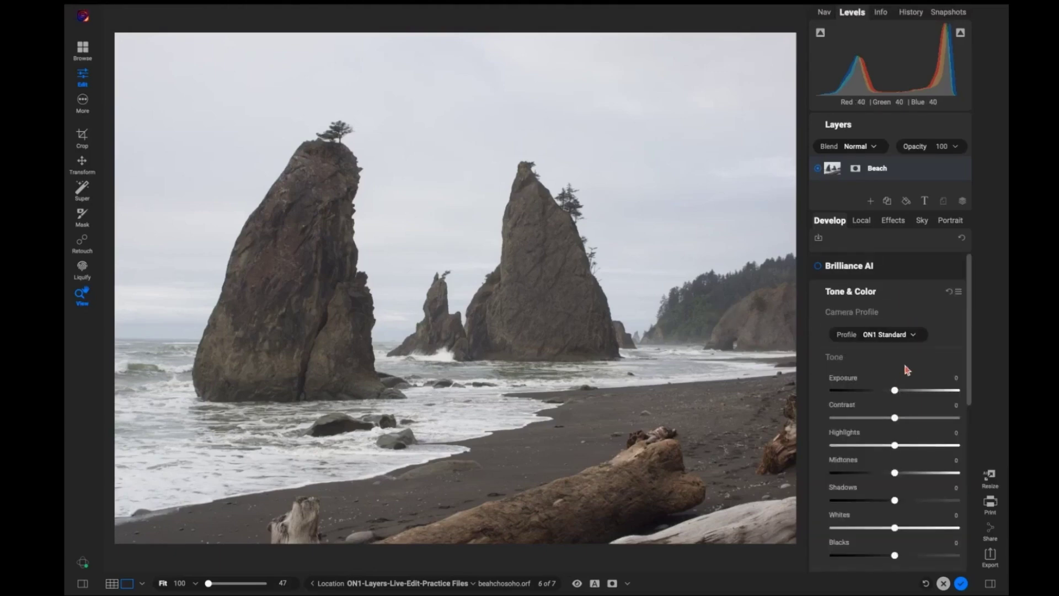
left_click(911, 335)
left_click(916, 345)
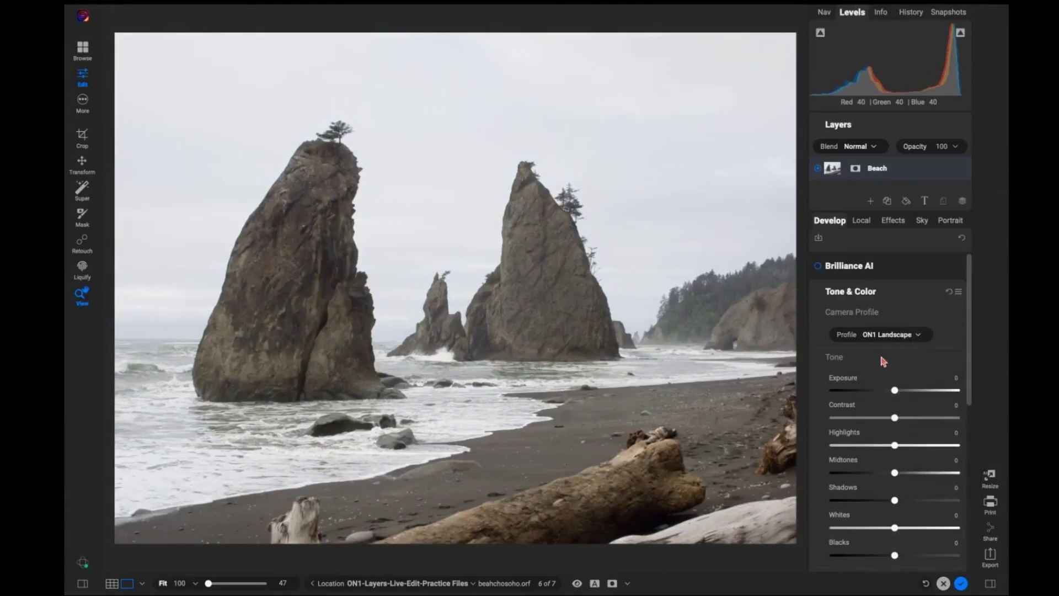
left_click_drag(895, 417, 907, 418)
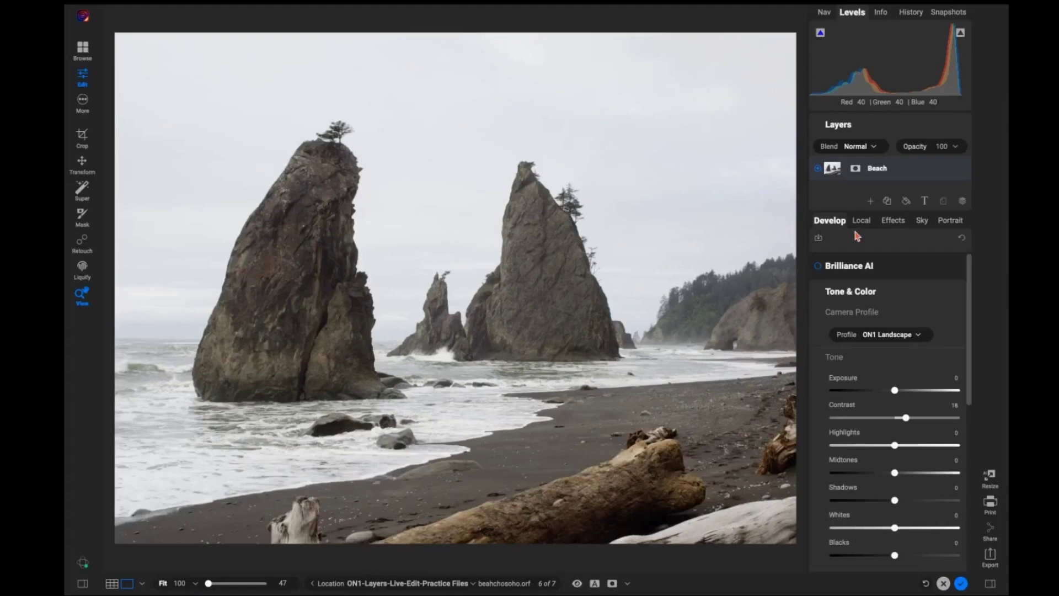
Open the Sky Swap AI settings and inspect the detected sky mask before hiding it.
left_click(914, 221)
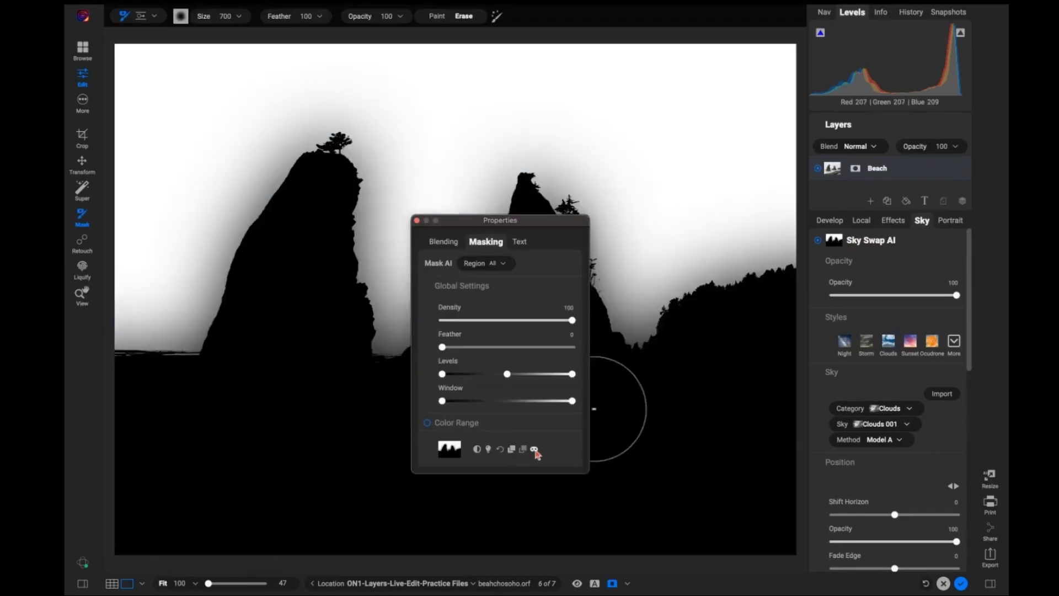
left_click(534, 449)
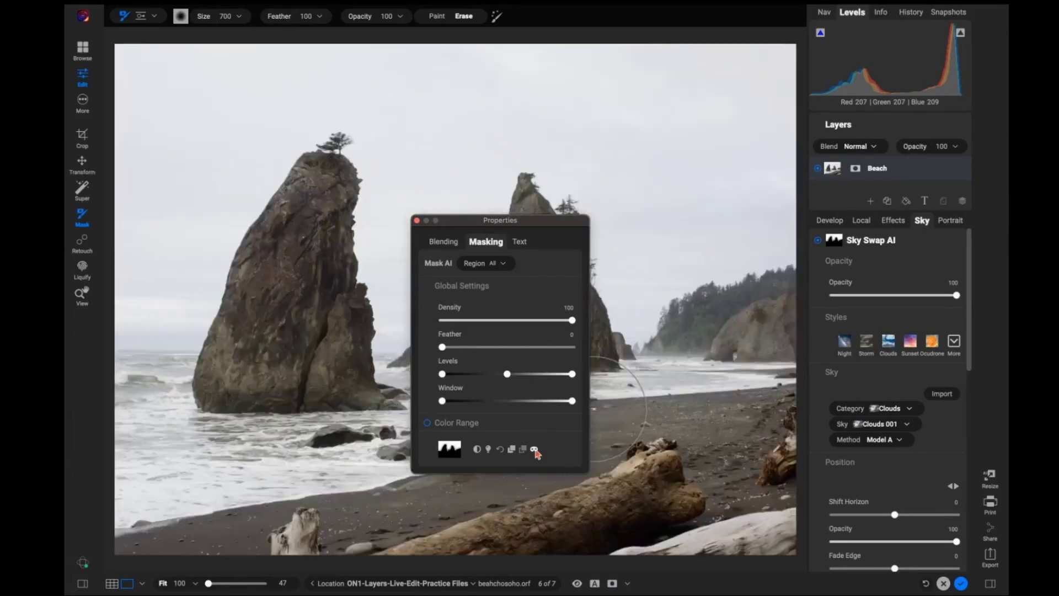
left_click(417, 220)
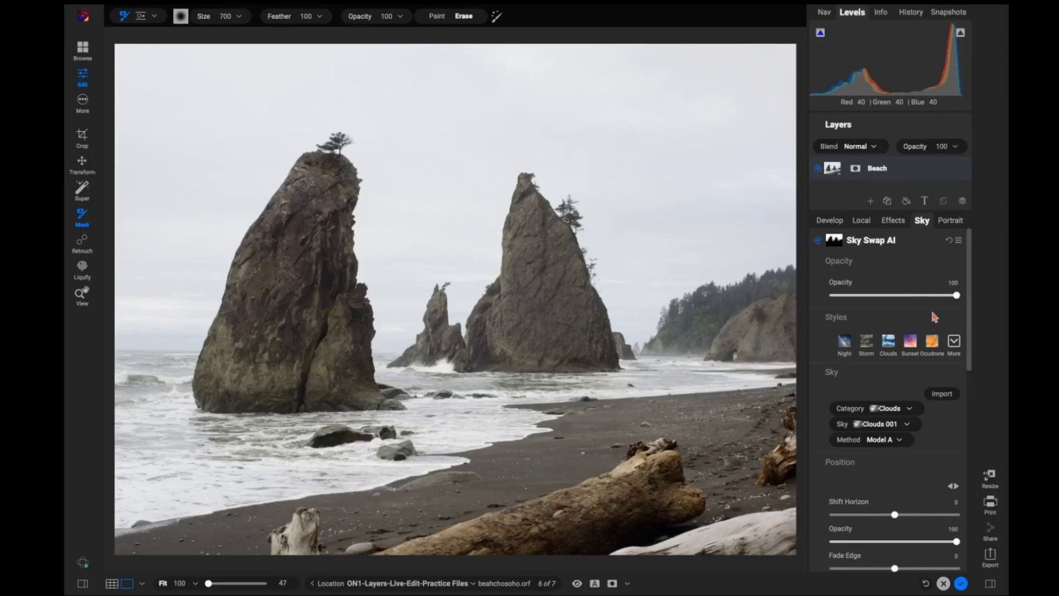
Swap in the OcuDrone Seriously Stormy sky using its Sky_03 variation.
left_click(932, 345)
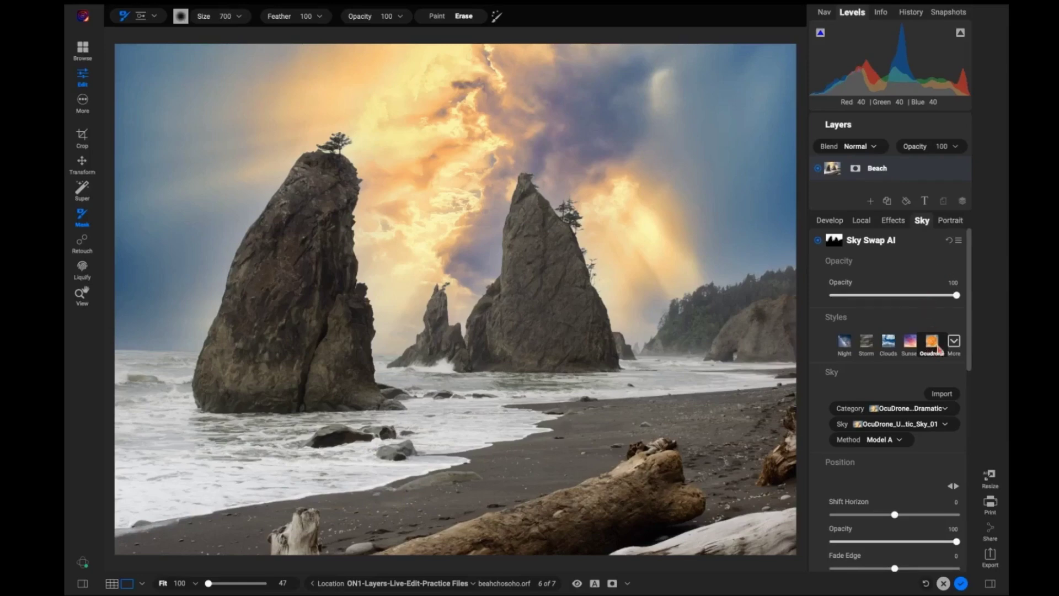
left_click(919, 422)
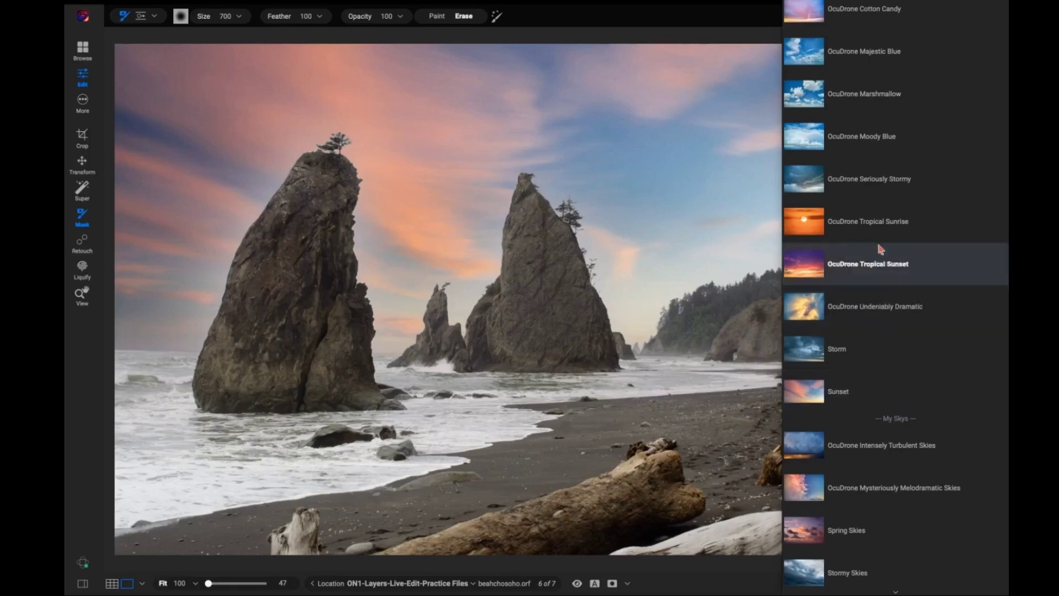
left_click(886, 191)
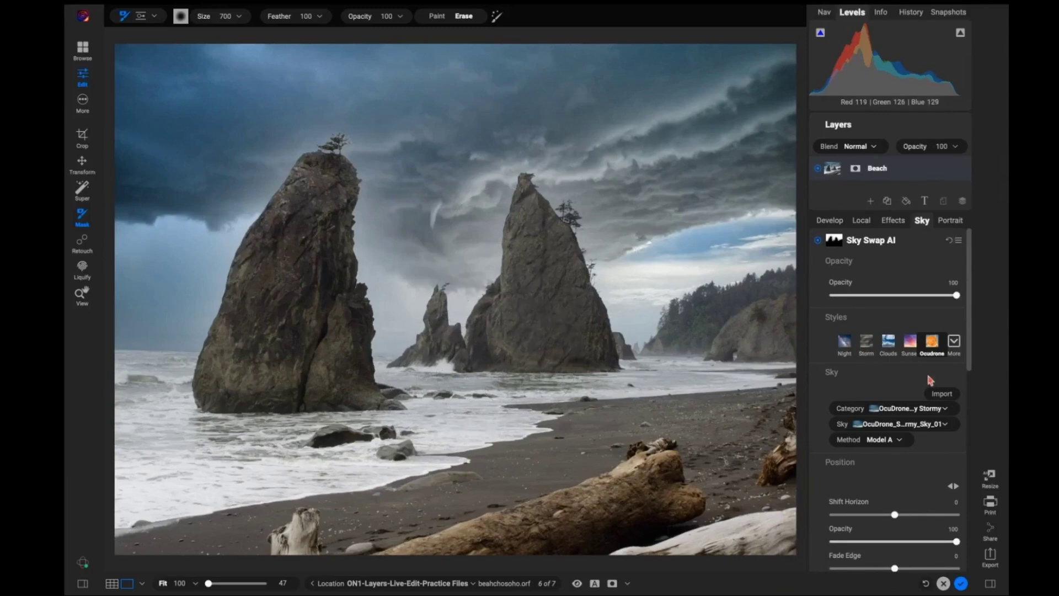
left_click(946, 424)
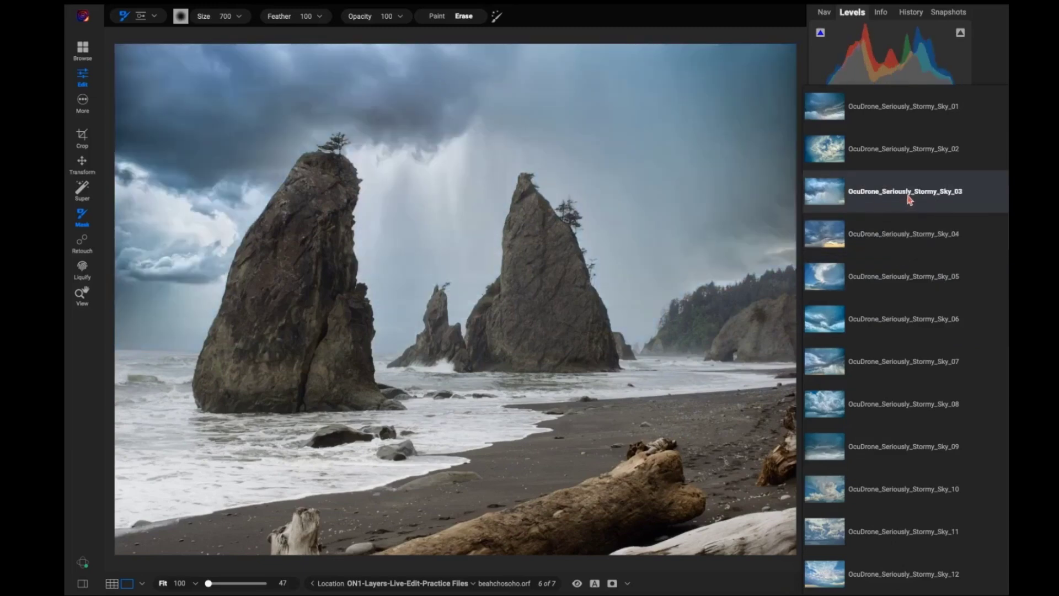
left_click(900, 198)
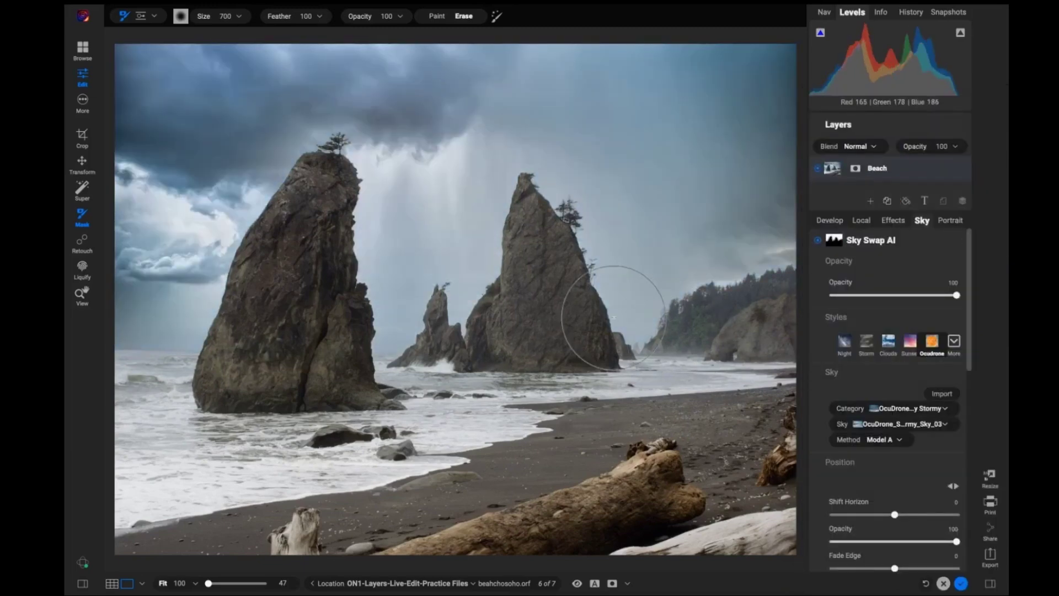
key("z")
left_click(536, 180)
left_click_drag(628, 215, 502, 217)
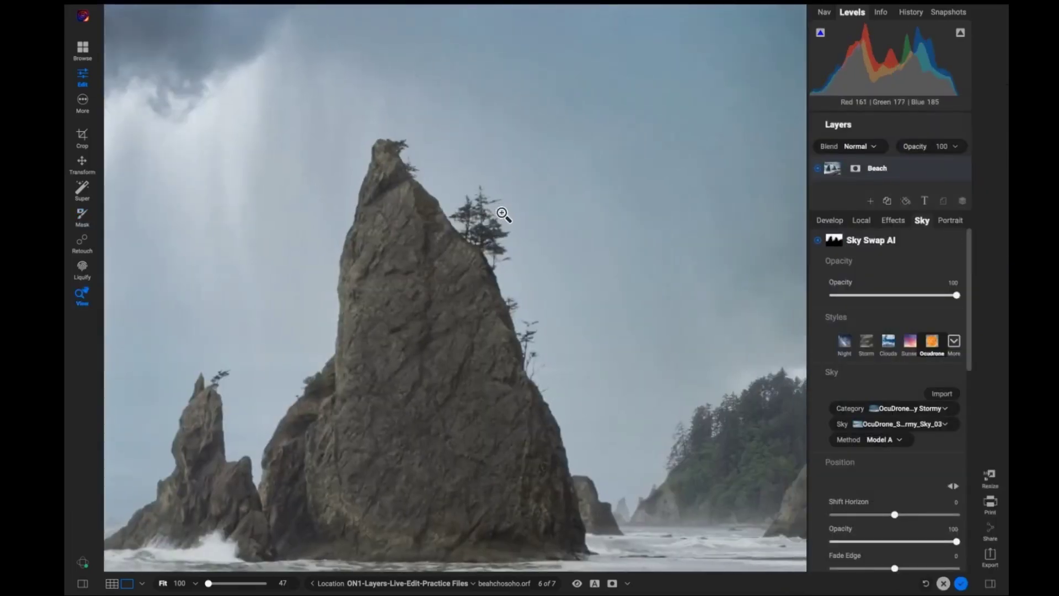
key("ctrl+0")
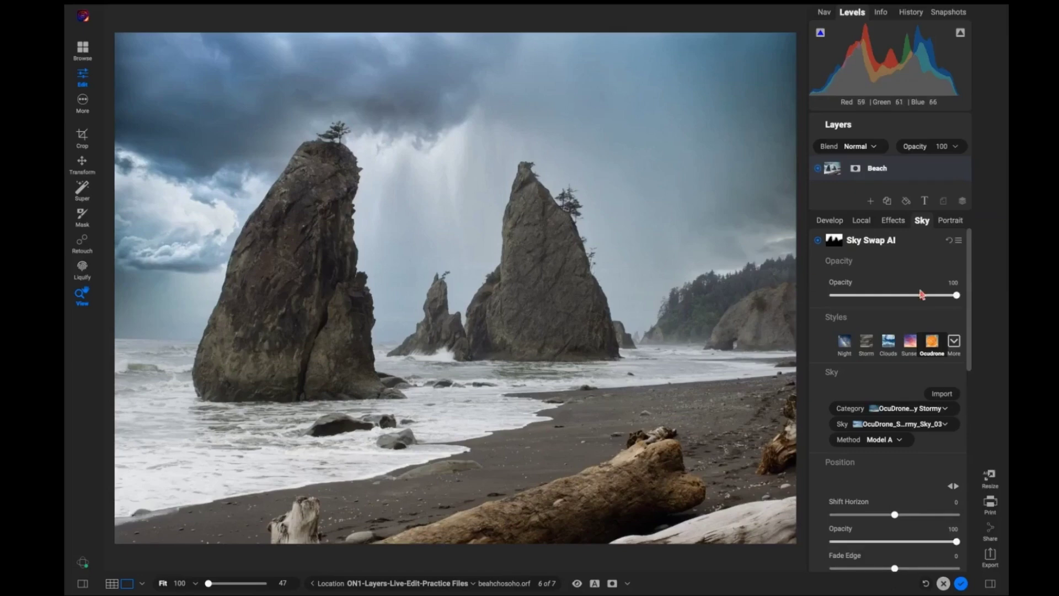
Give the replacement sky Warmth 42 and Haze 30, keeping Brightness at 0.
scroll(896, 270, "down", 5)
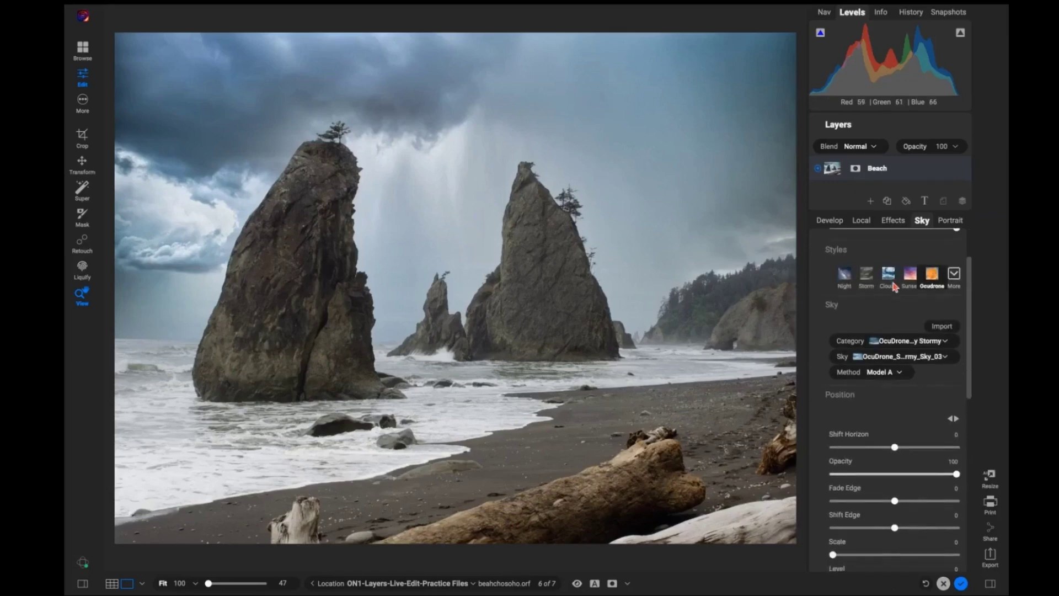
scroll(905, 320, "down", 3)
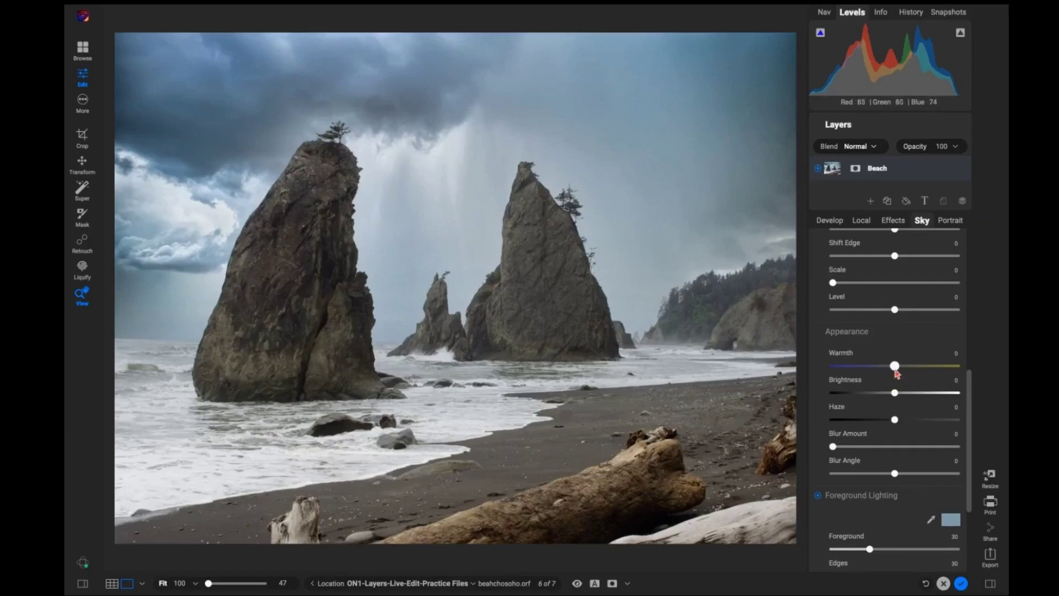
left_click_drag(897, 370, 937, 369)
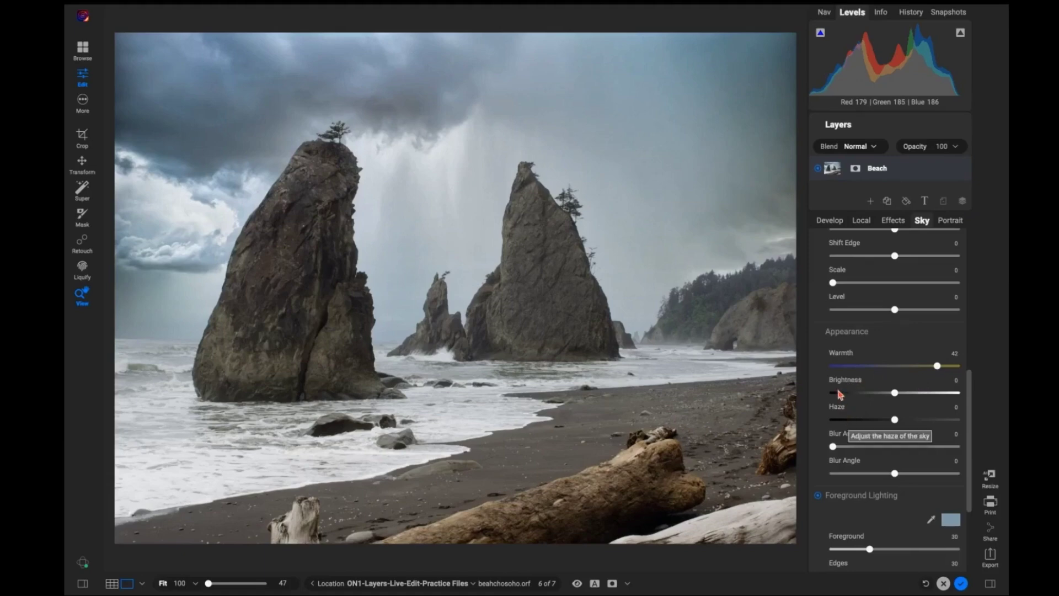
left_click_drag(896, 395, 937, 405)
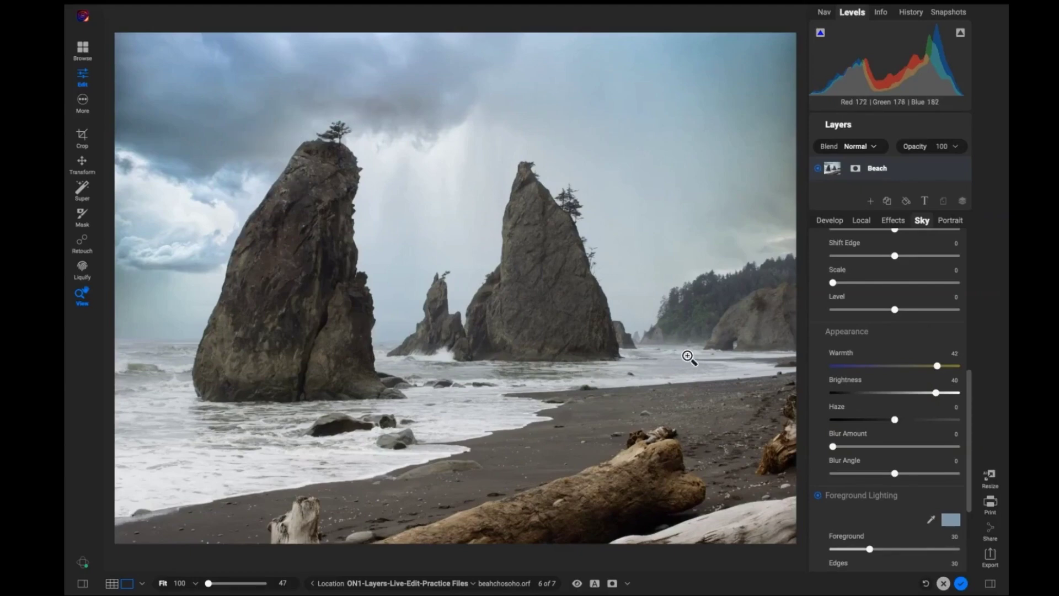
double_click(852, 384)
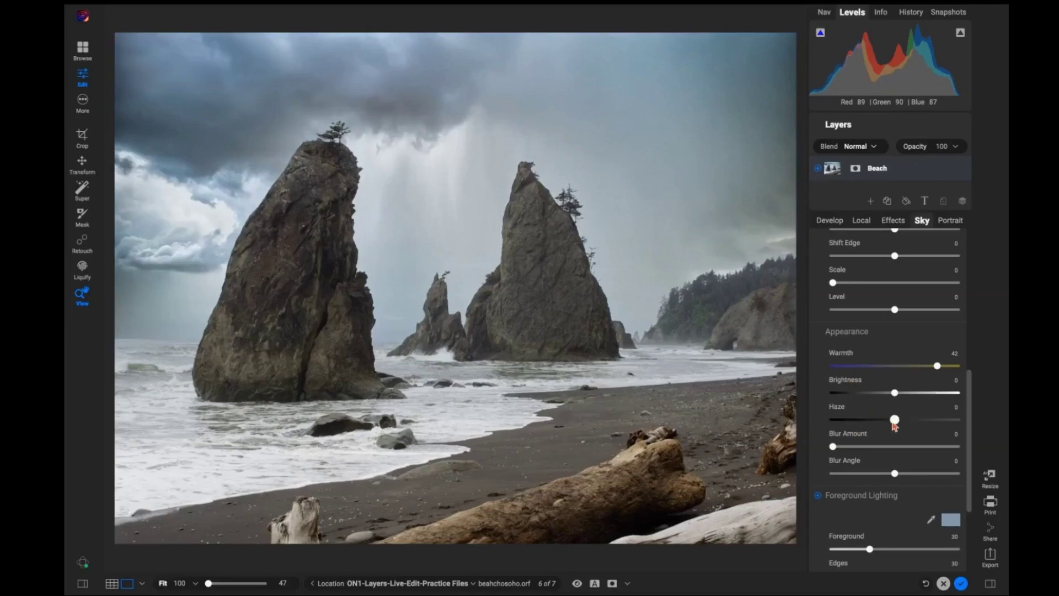
left_click_drag(895, 423, 914, 428)
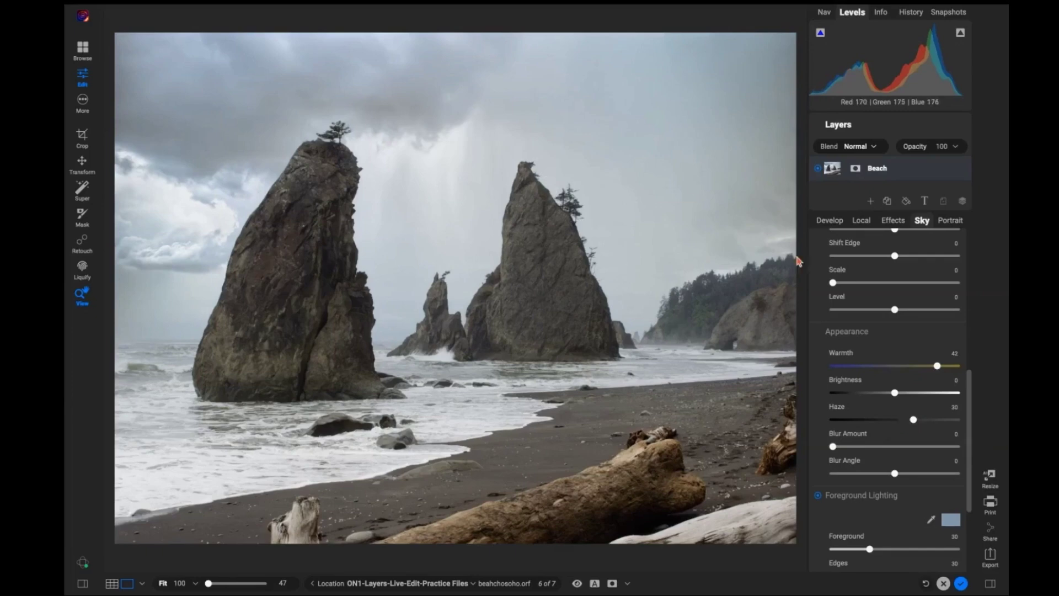
Compare the photo with Sky Swap AI toggled off and against the unedited original.
scroll(908, 362, "up", 10)
left_click(818, 241)
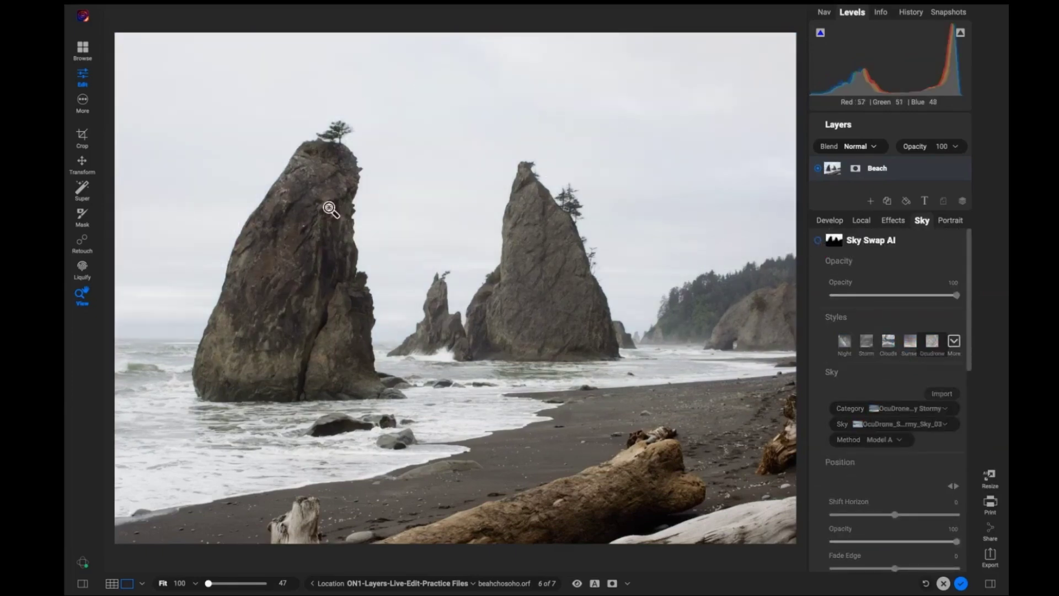
left_click(818, 241)
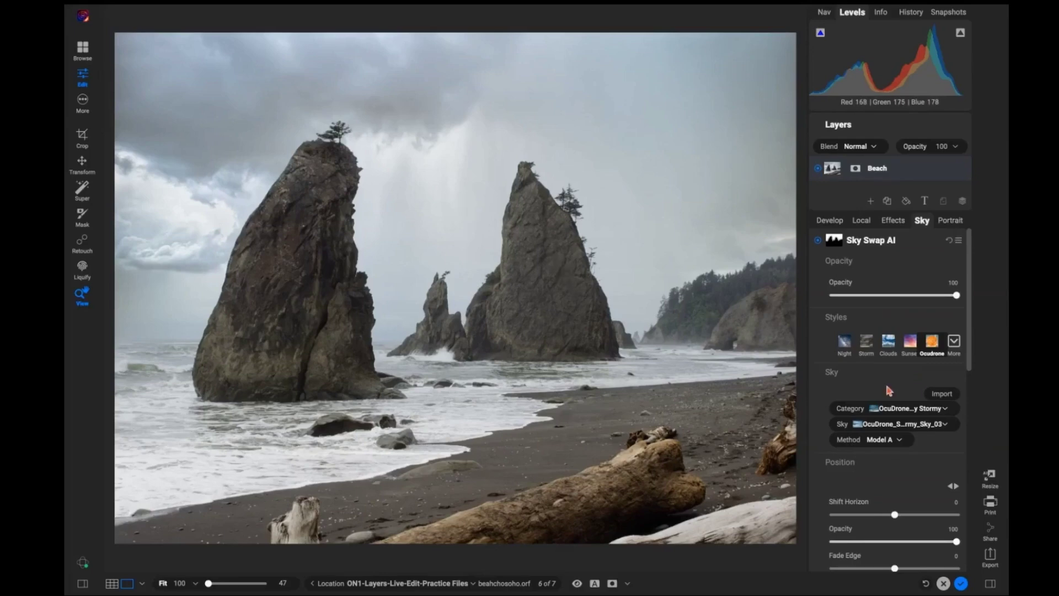
scroll(888, 390, "down", 4)
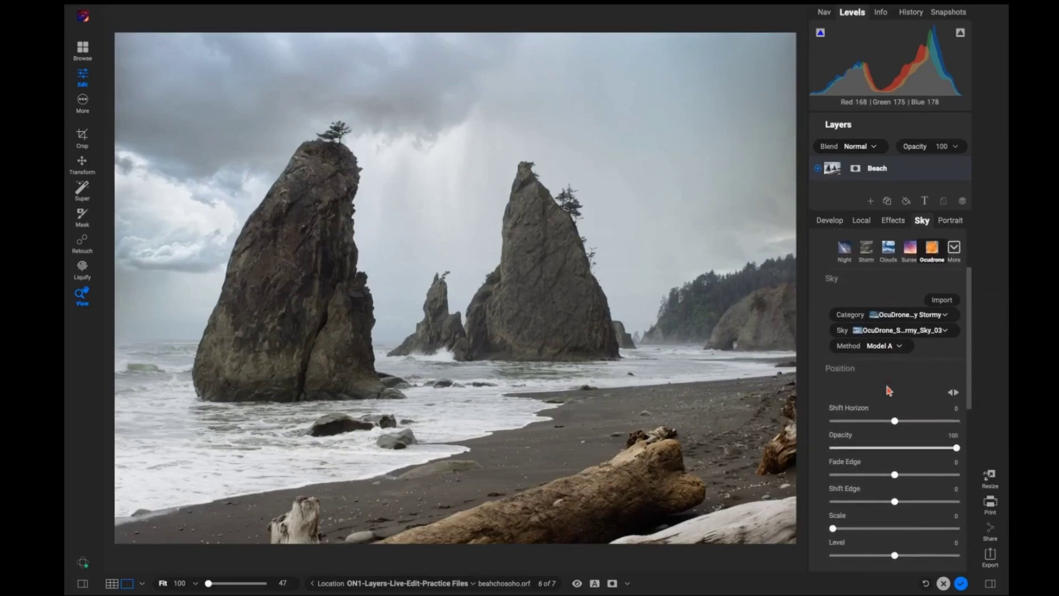
key("backslash")
key("backslash")
key("backslash")
key("backslash")
scroll(851, 347, "up", 4)
left_click(818, 241)
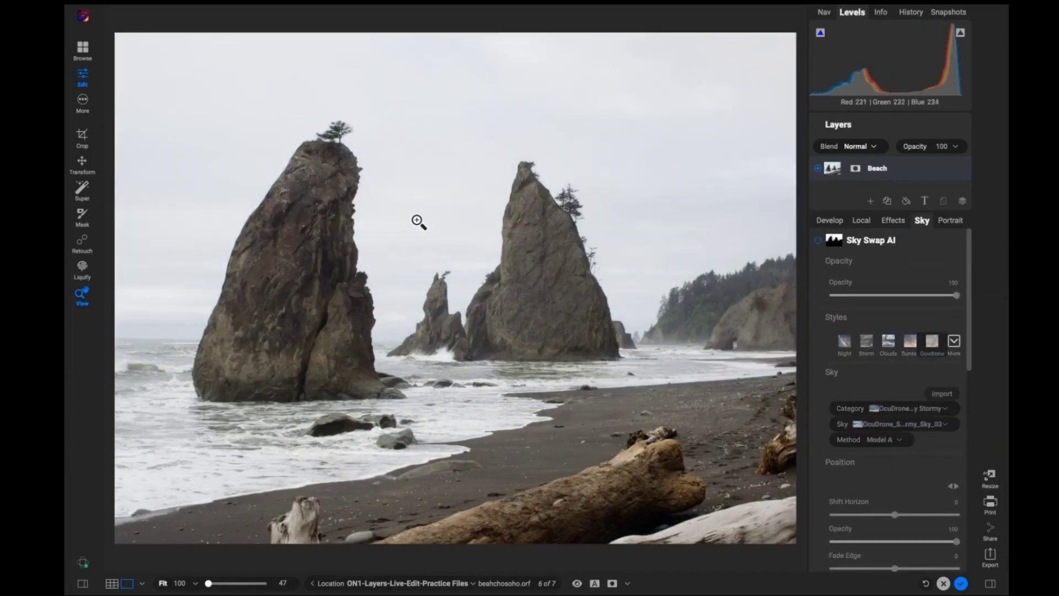
left_click(818, 242)
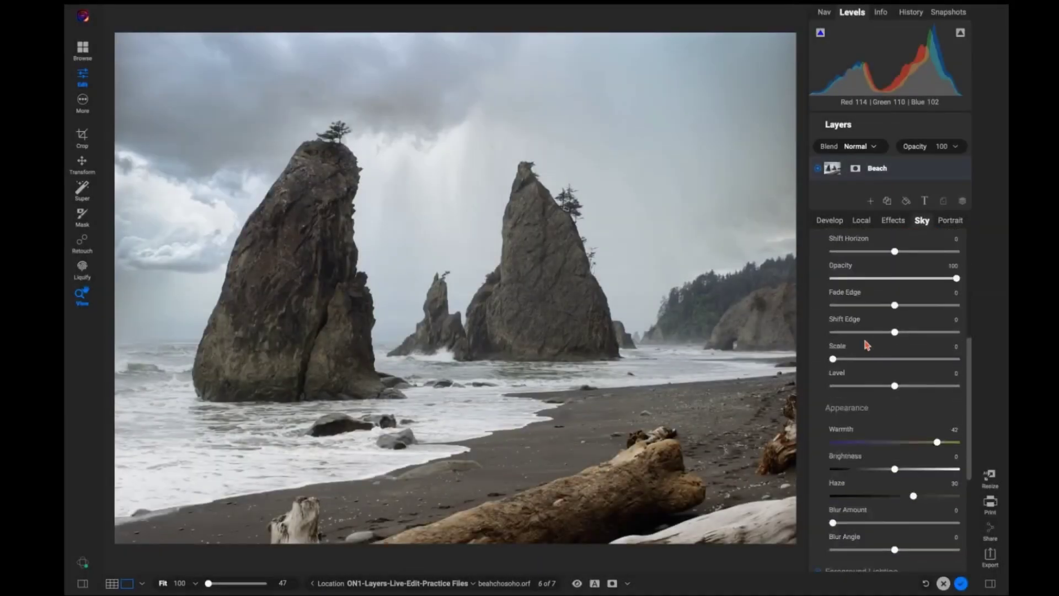
Reset Sky Swap AI to its defaults, restoring the plain overcast sky.
scroll(863, 336, "up", 5)
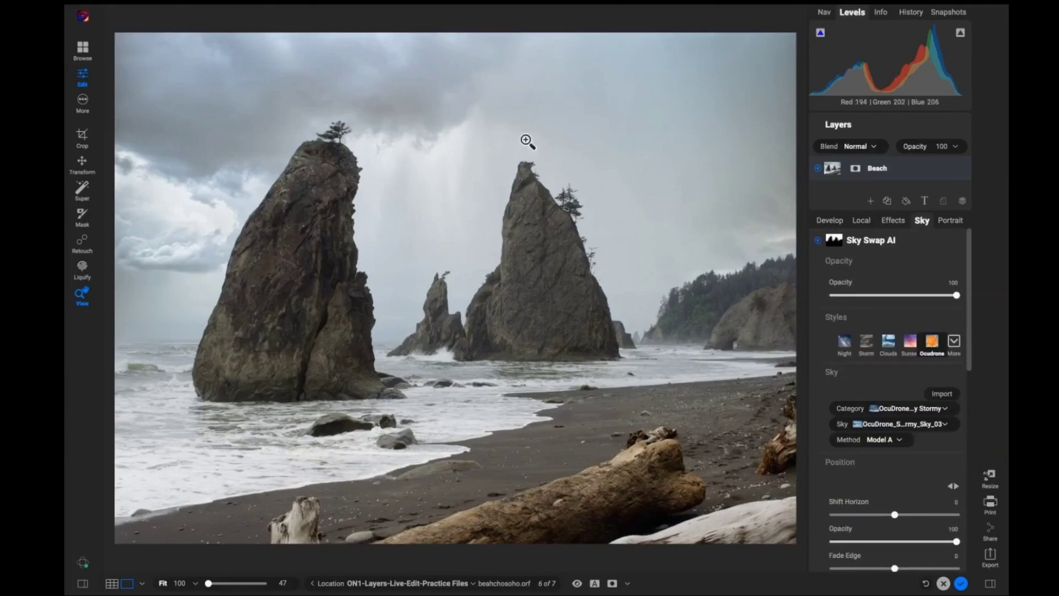
left_click(818, 241)
scroll(915, 386, "down", 5)
scroll(915, 375, "up", 5)
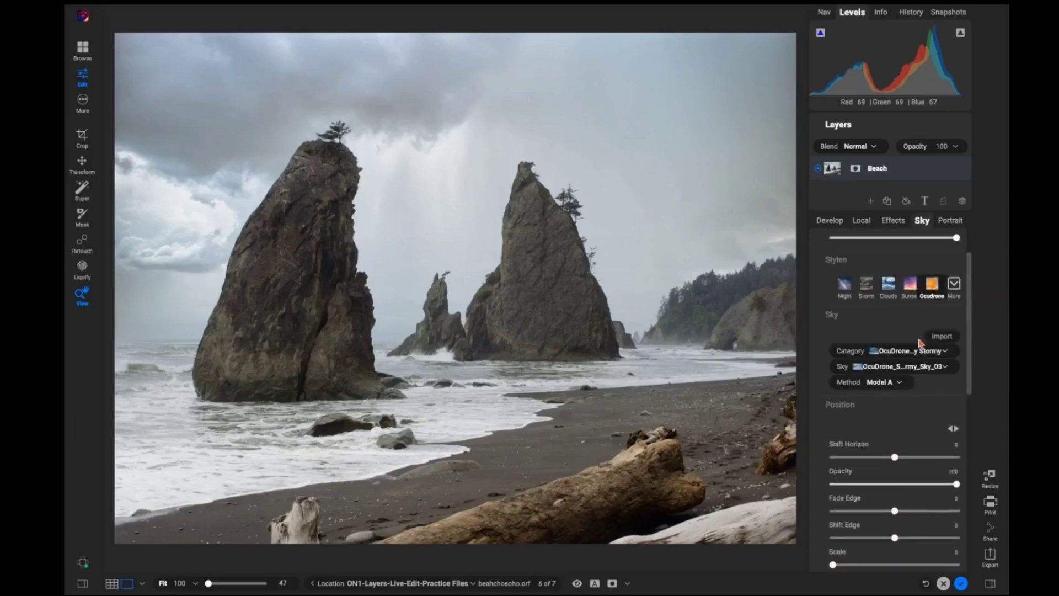
left_click(950, 241)
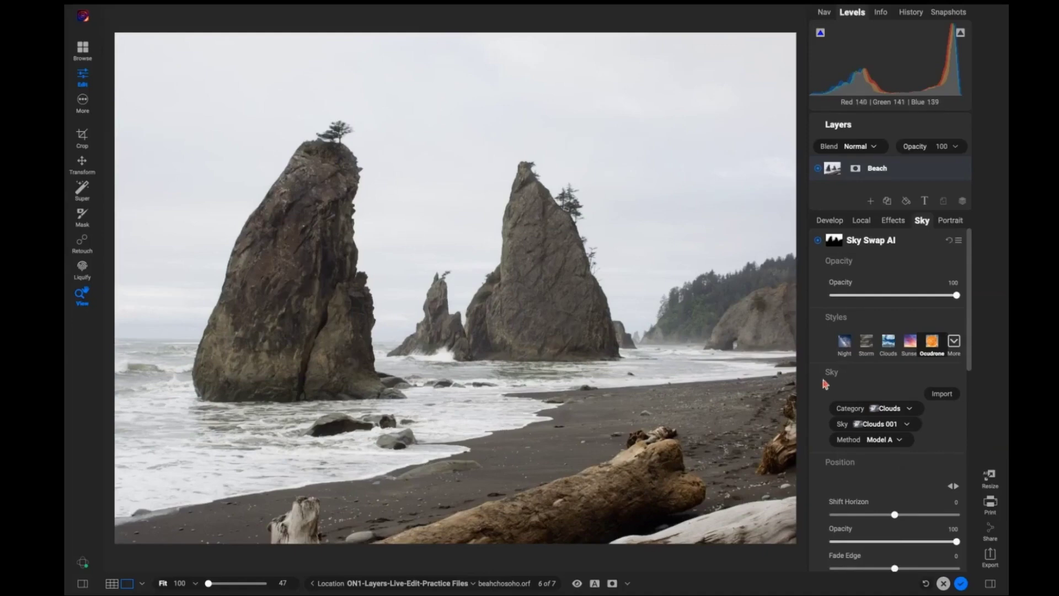
Choose the OcuDrone Seriously Stormy category with Sky_05 as the replacement sky.
left_click(906, 408)
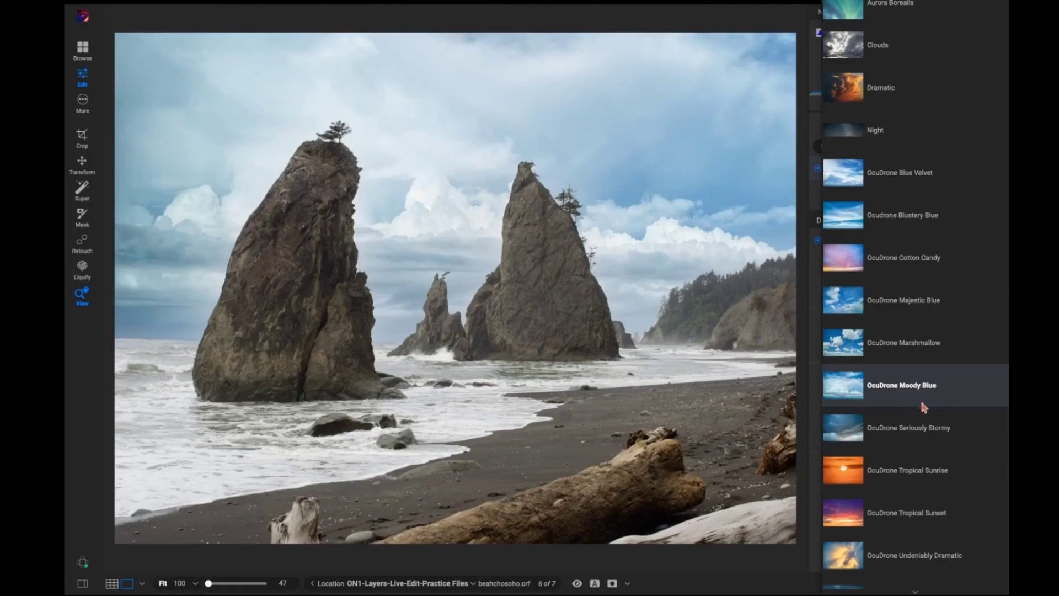
left_click(900, 430)
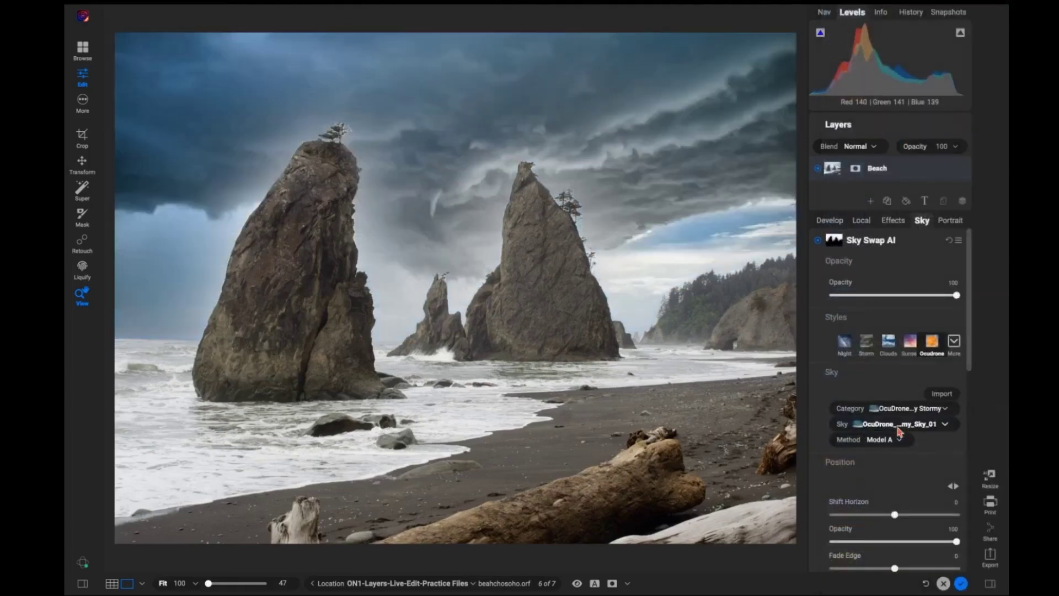
left_click(898, 434)
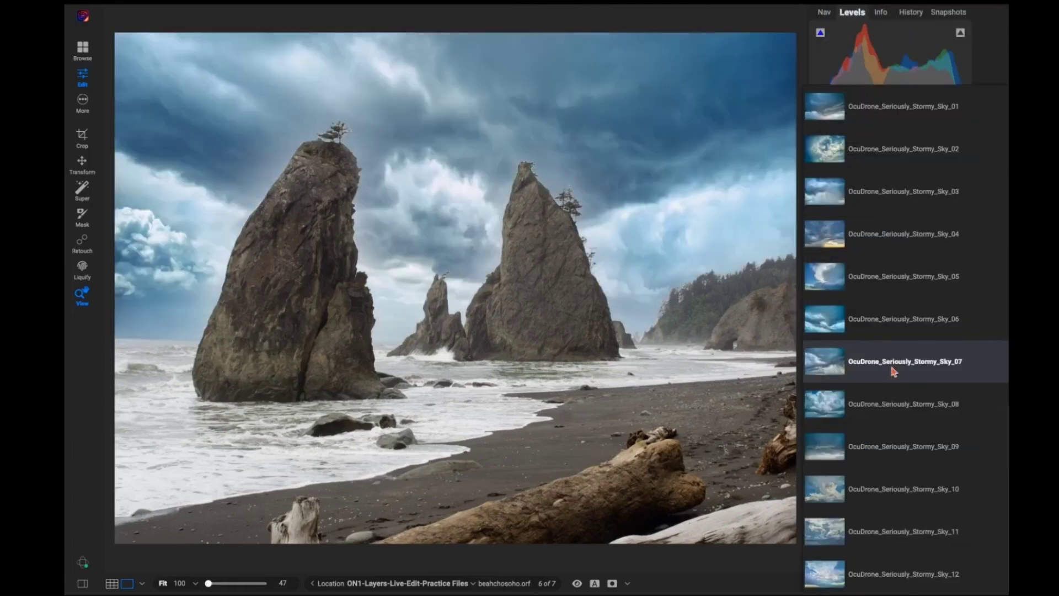
key("Escape")
scroll(921, 331, "up", 2)
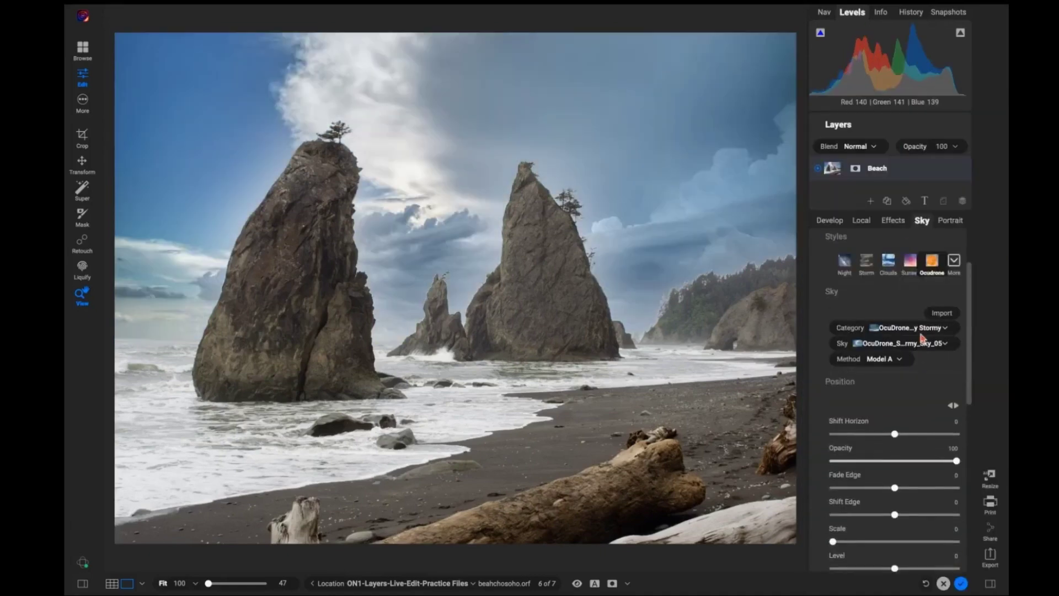
left_click(925, 379)
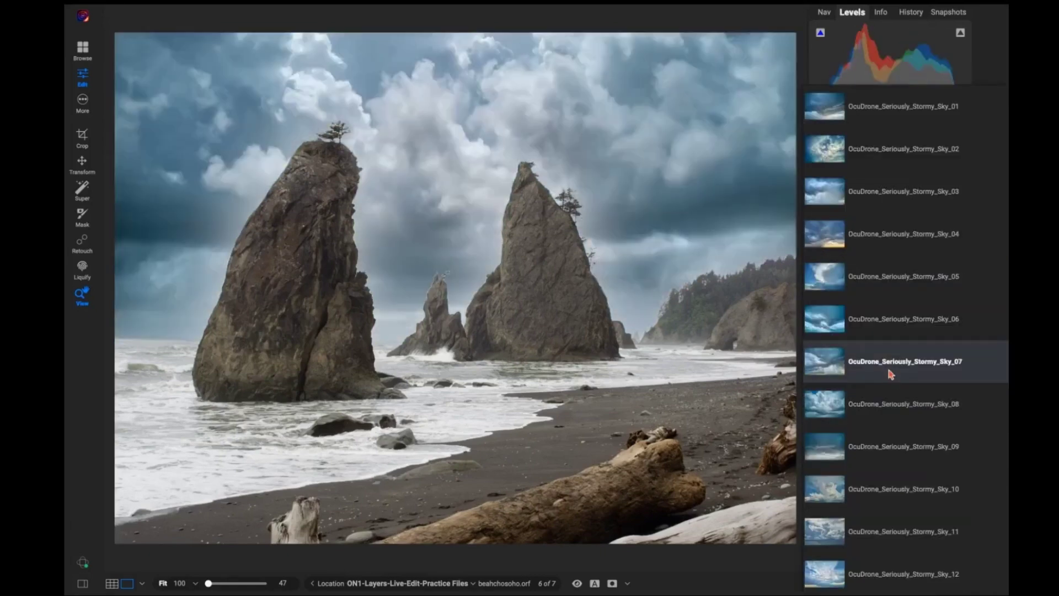
left_click(878, 284)
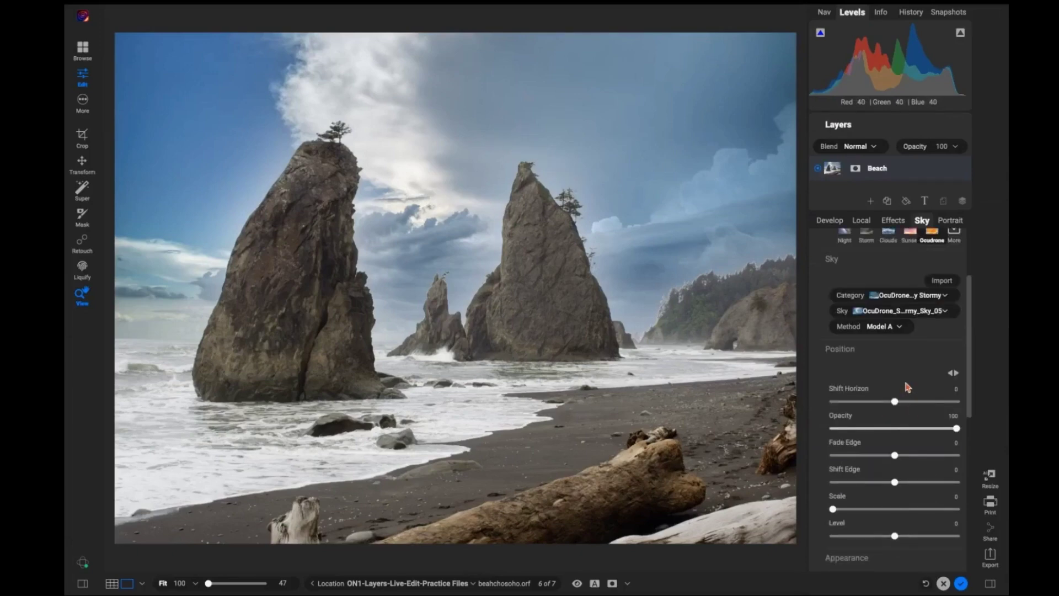
Tone the sky to Warmth 28, Brightness 13 and Haze 35.
scroll(905, 378, "down", 4)
left_click_drag(895, 395, 916, 449)
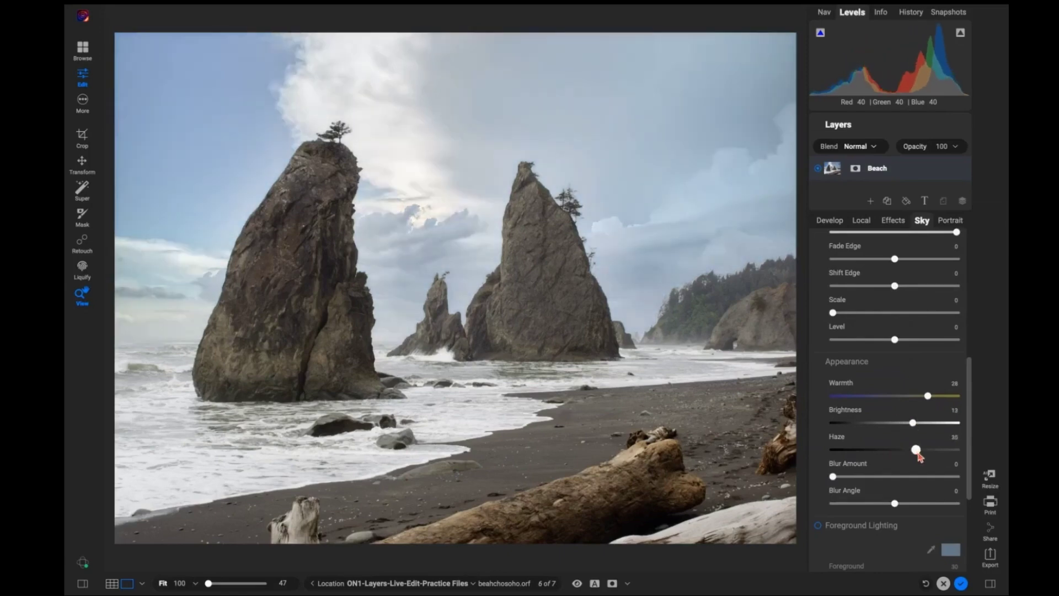
scroll(894, 384, "up", 5)
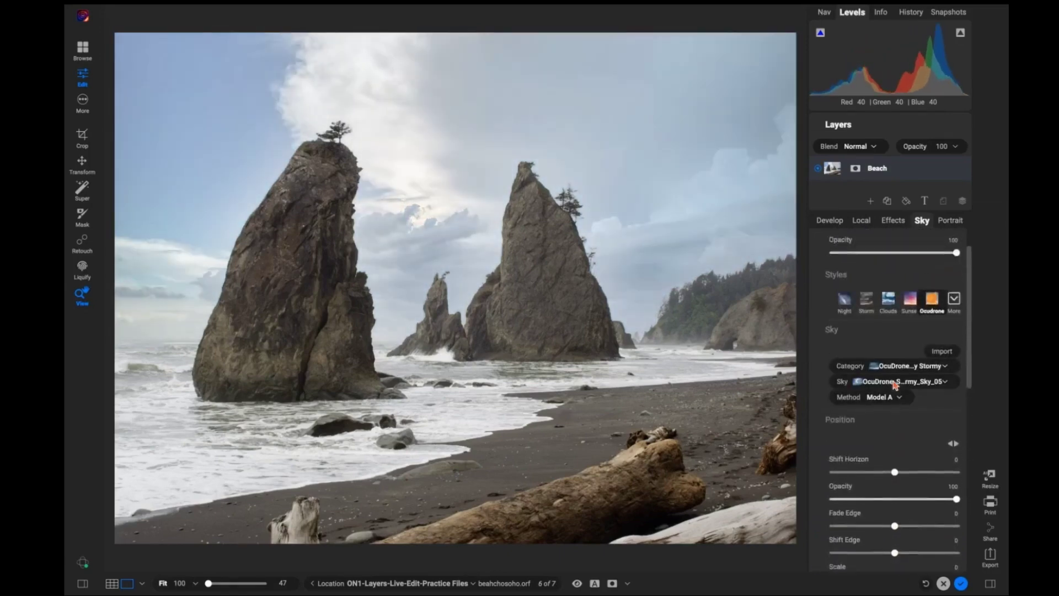
scroll(895, 385, "up", 2)
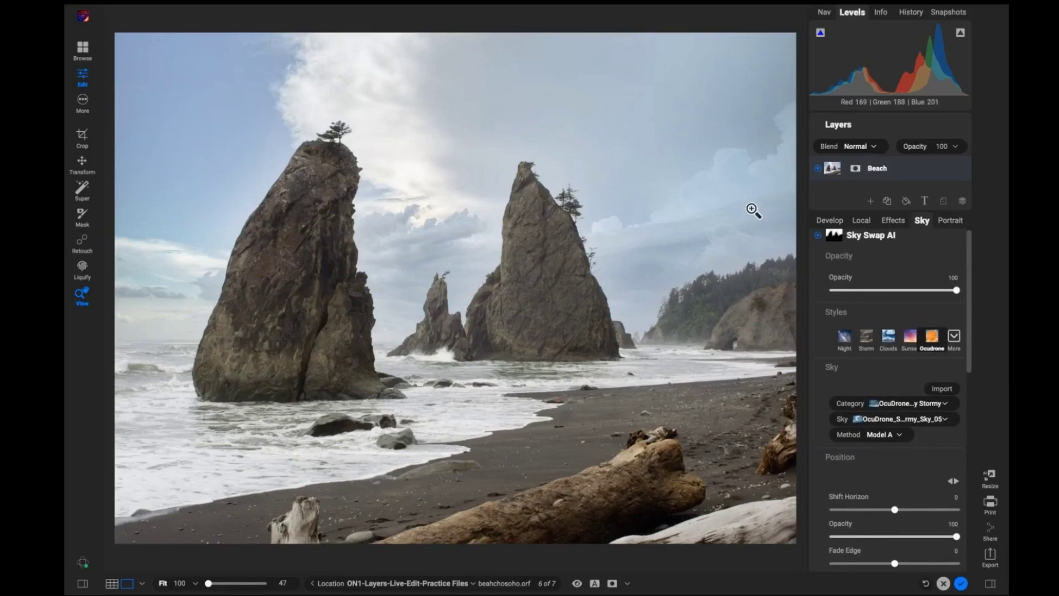
Raise Whites to 27 in the Develop Tone & Color panel.
left_click(830, 221)
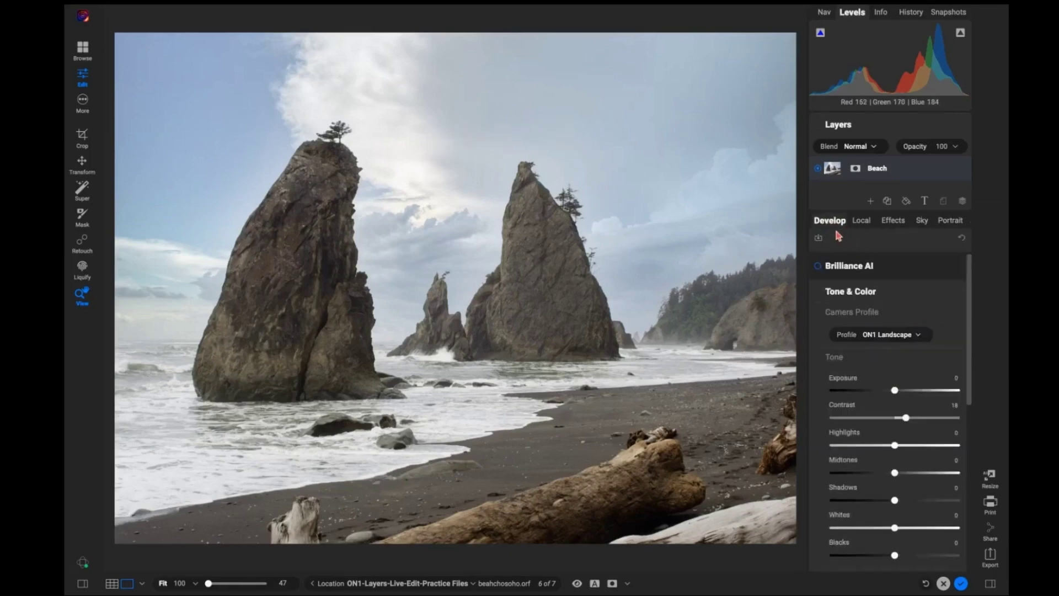
mouse_move(836, 230)
scroll(894, 316, "down", 3)
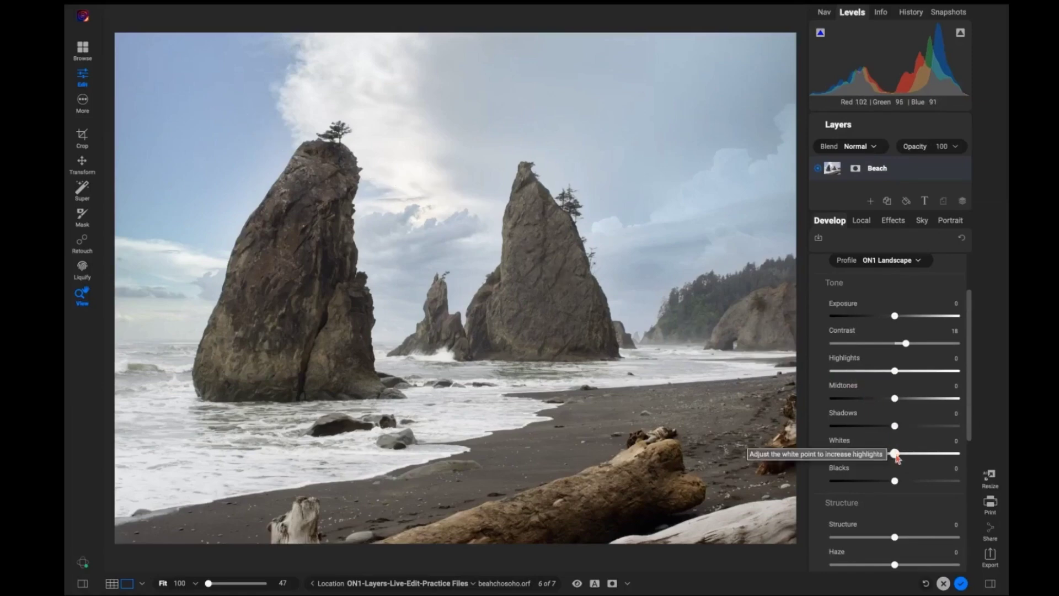
mouse_move(896, 457)
left_mouse_down()
mouse_move(938, 462)
mouse_move(912, 462)
left_mouse_up()
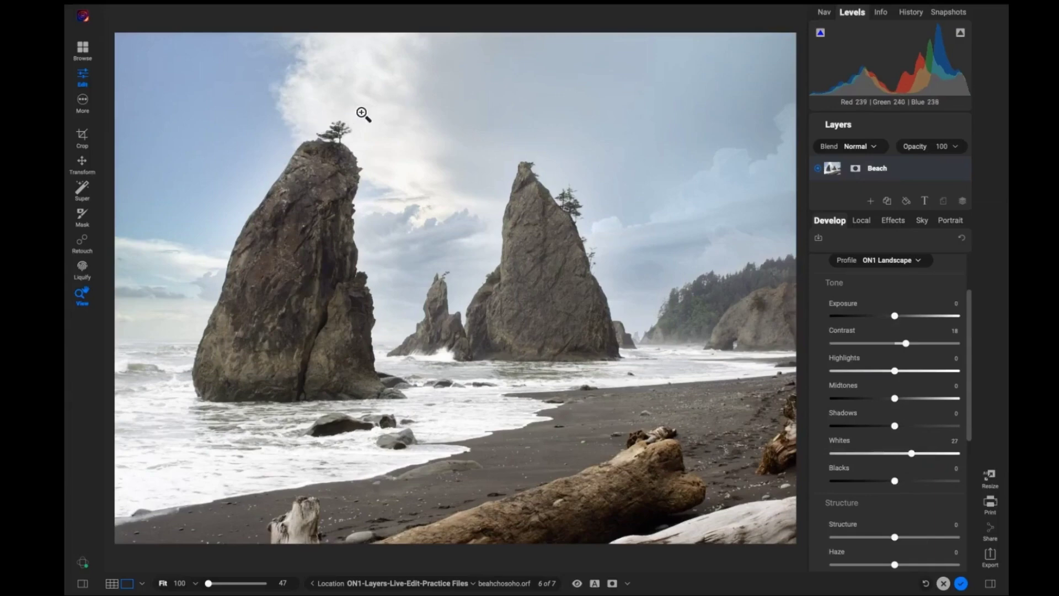
scroll(921, 319, "up", 2)
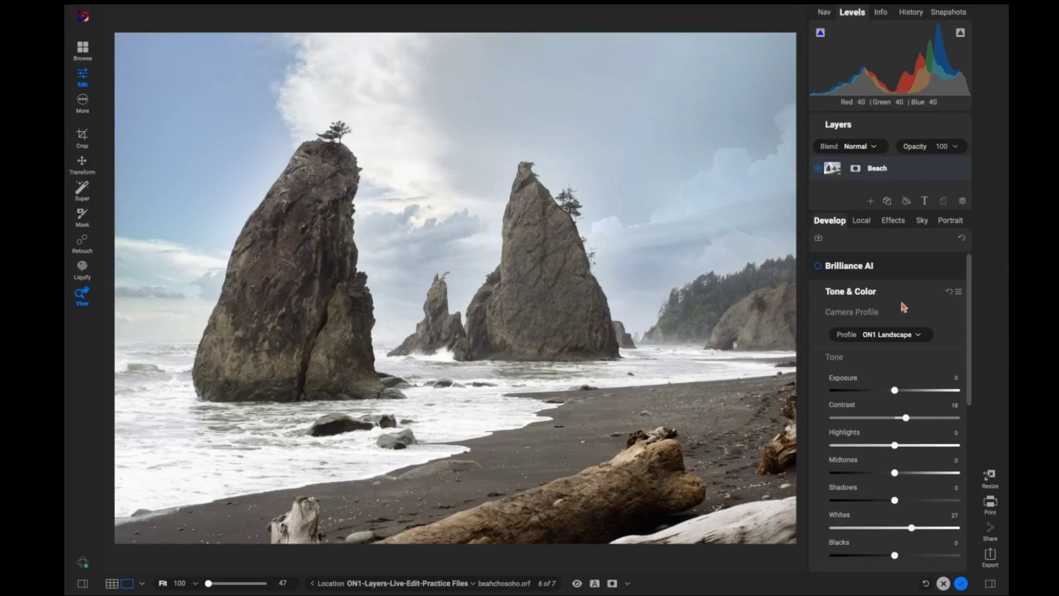
Compare the photo with Sky Swap AI toggled off and back on.
left_click(917, 222)
left_click(818, 235)
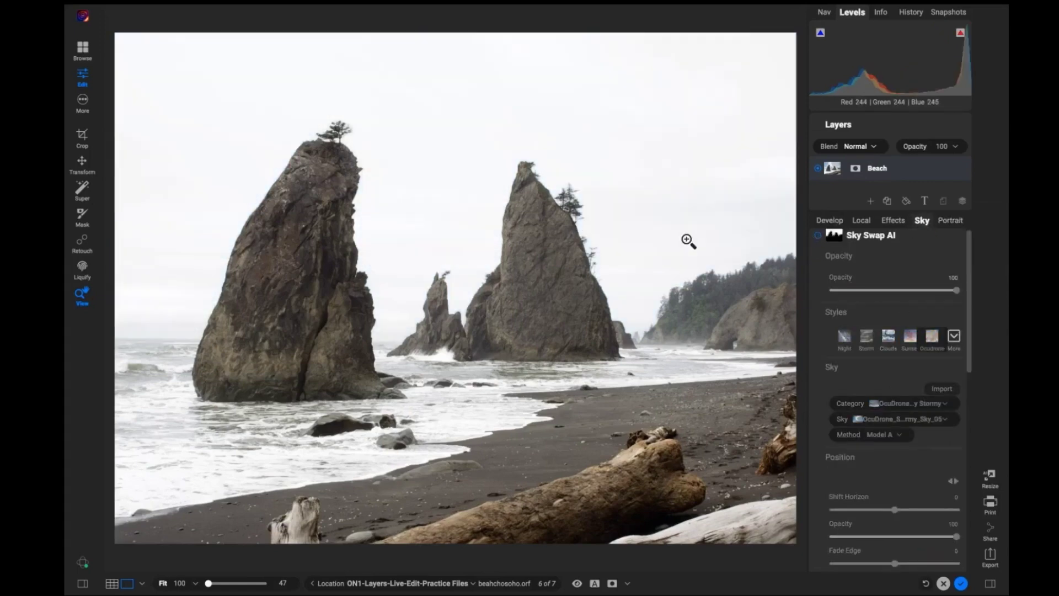
left_click(817, 235)
left_click(830, 220)
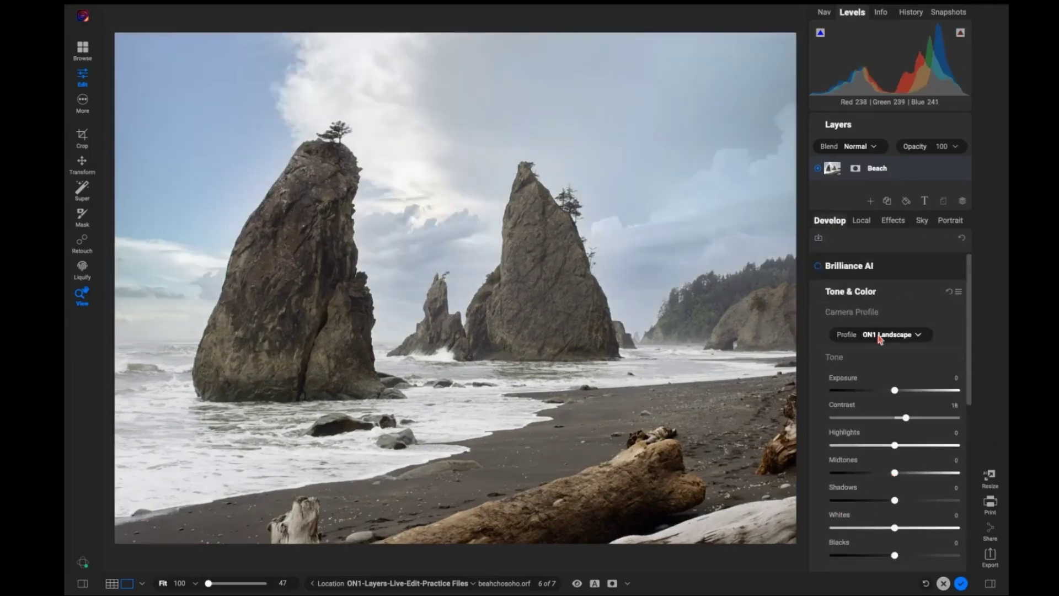
left_click(922, 220)
Switch the sky category to OcuDrone Marshmallow, giving blue sky with white clouds.
scroll(882, 281, "down", 2)
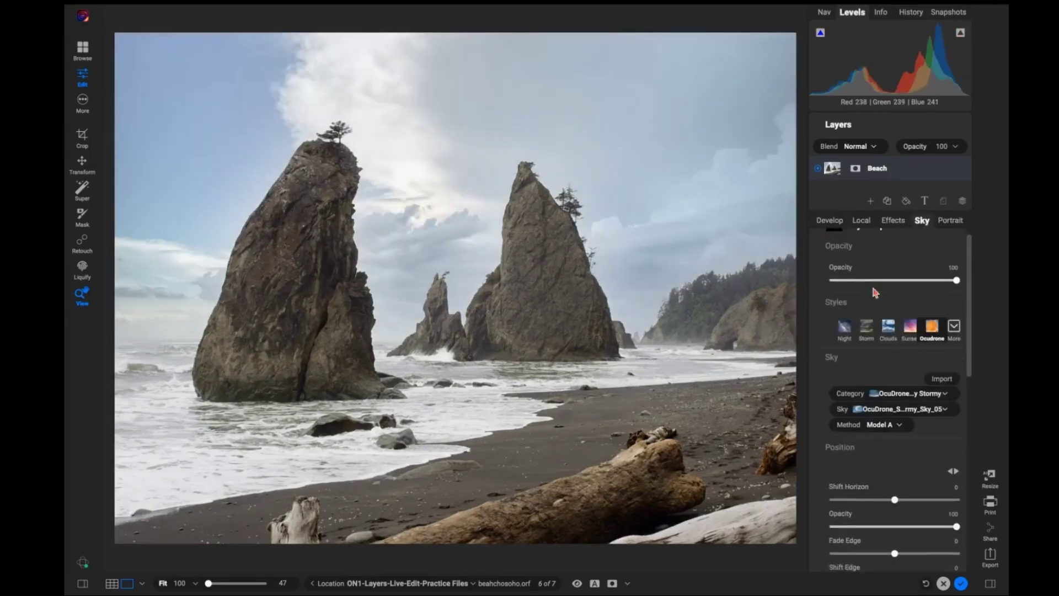
left_click(934, 369)
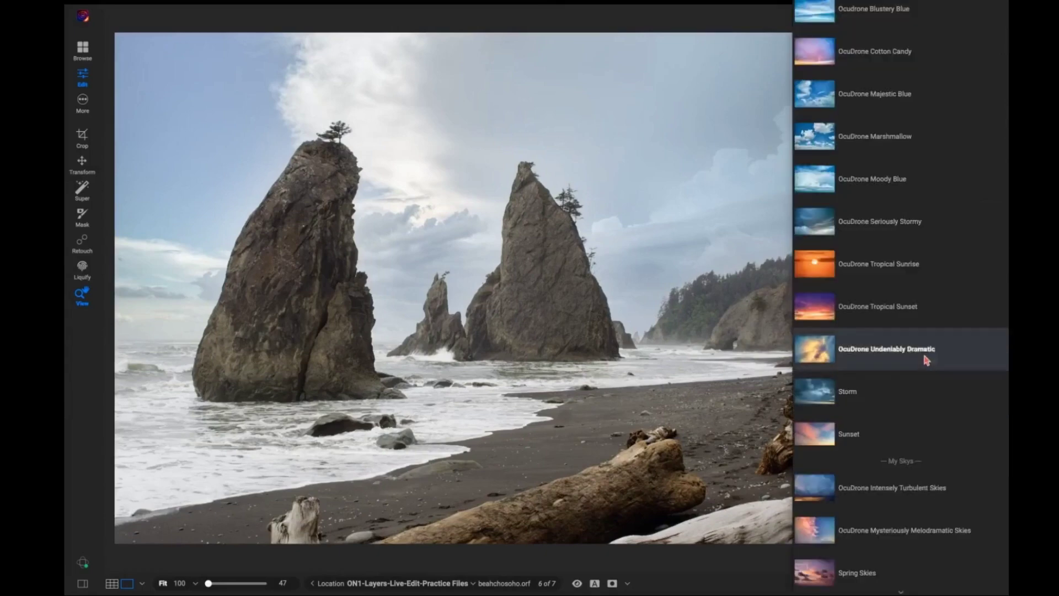
left_click(869, 138)
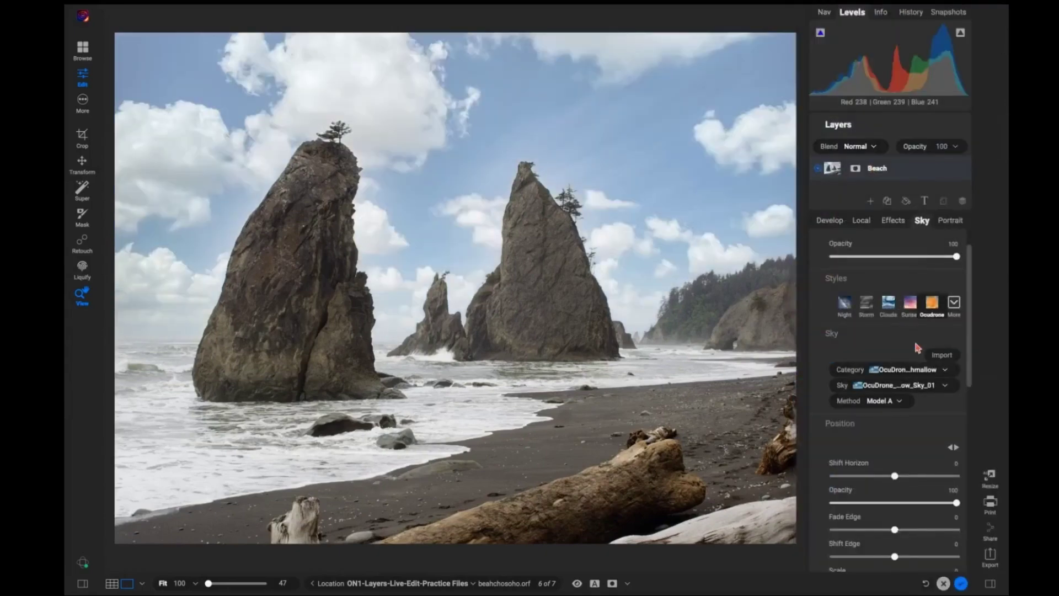
scroll(883, 365, "down", 6)
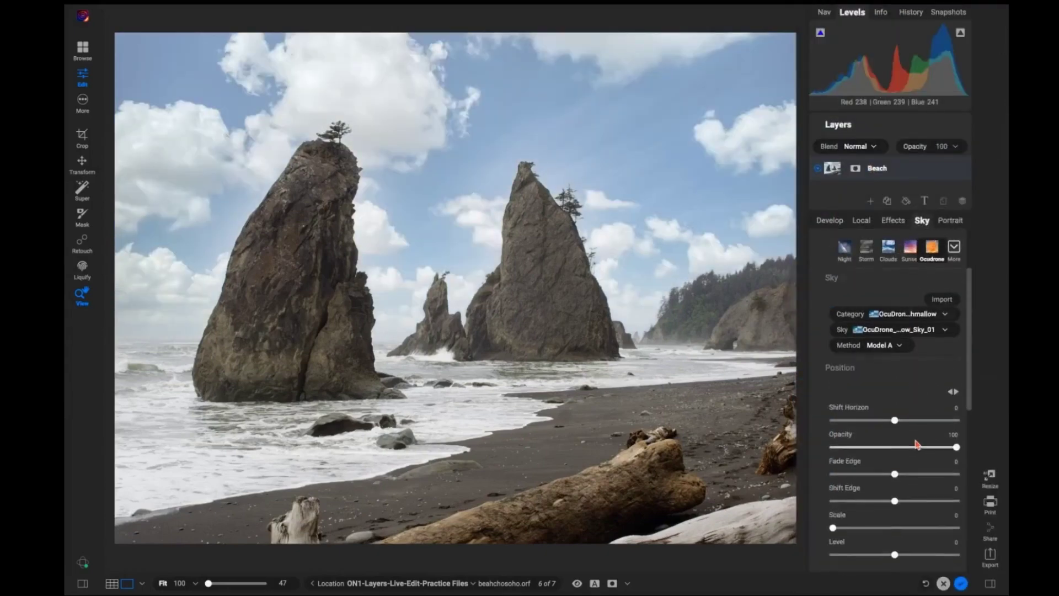
Reset the sky's appearance sliders, then set Warmth 16, Brightness 44 and Haze 37.
double_click(858, 347)
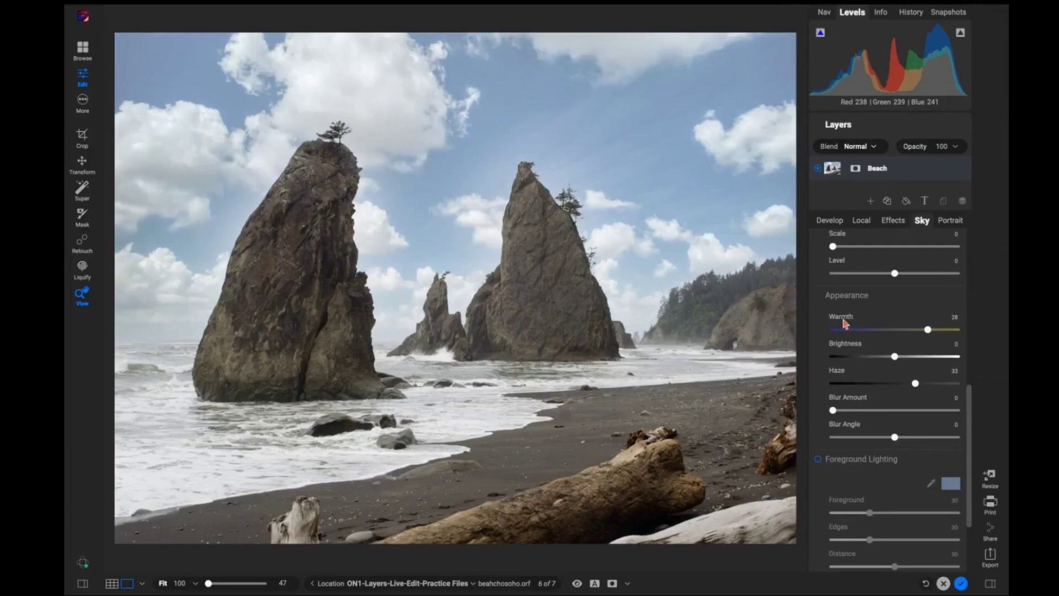
double_click(841, 323)
double_click(842, 377)
scroll(885, 411, "up", 6)
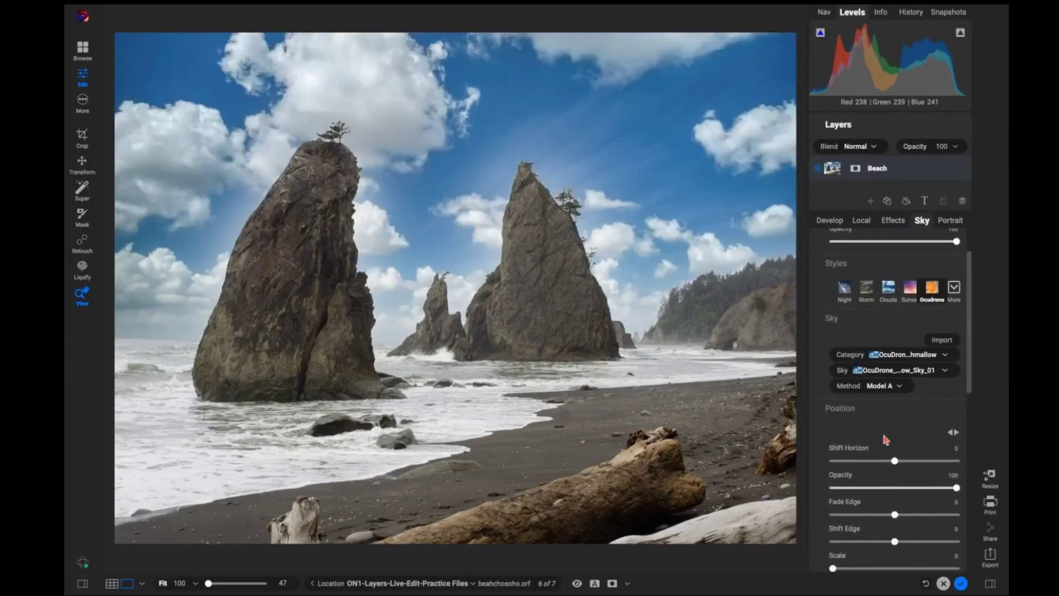
scroll(882, 432, "down", 1)
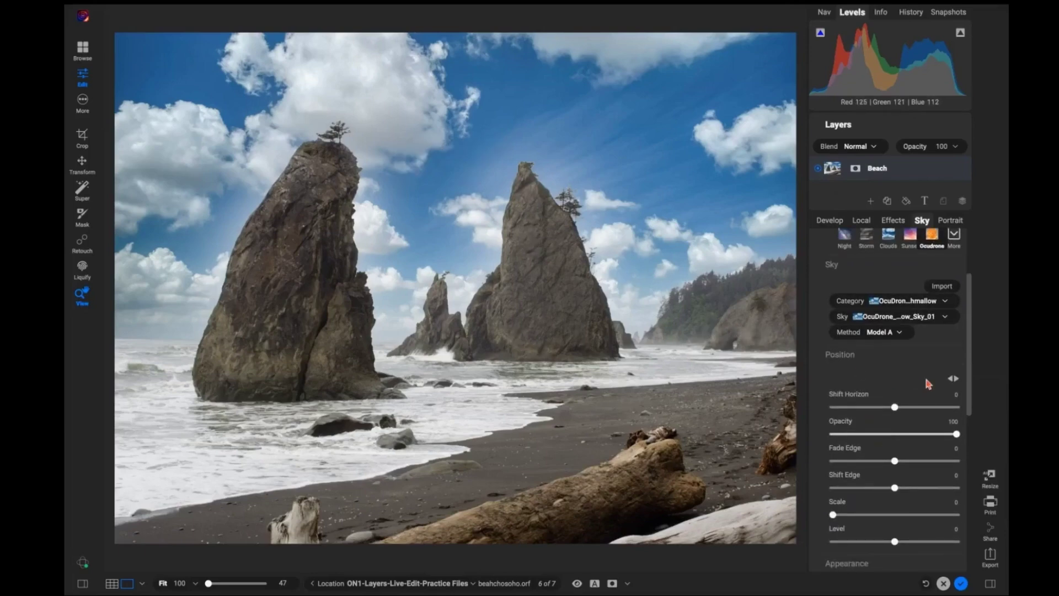
scroll(925, 378, "down", 3)
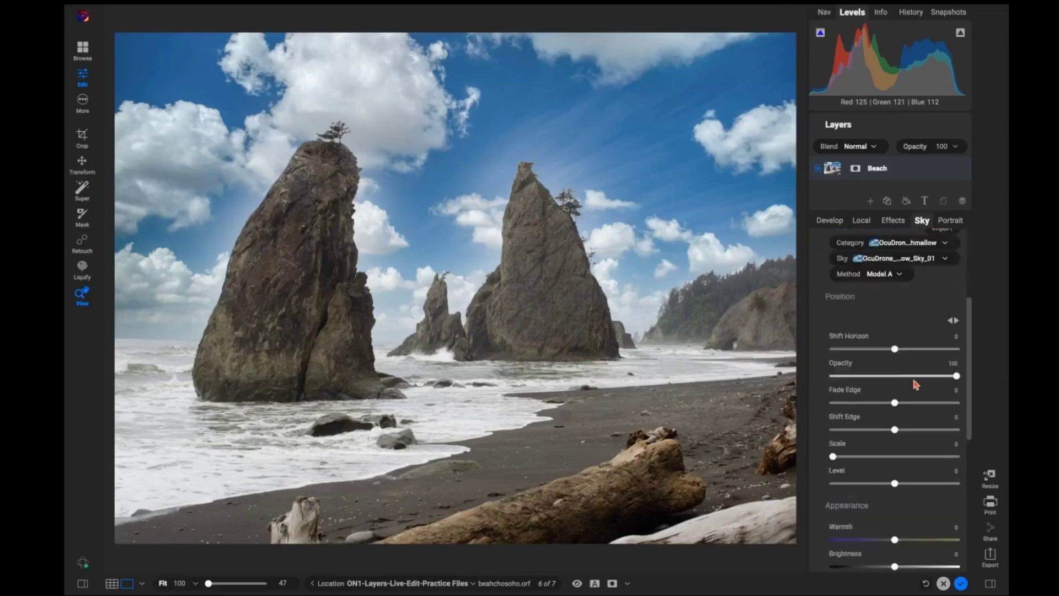
left_click_drag(896, 415, 915, 468)
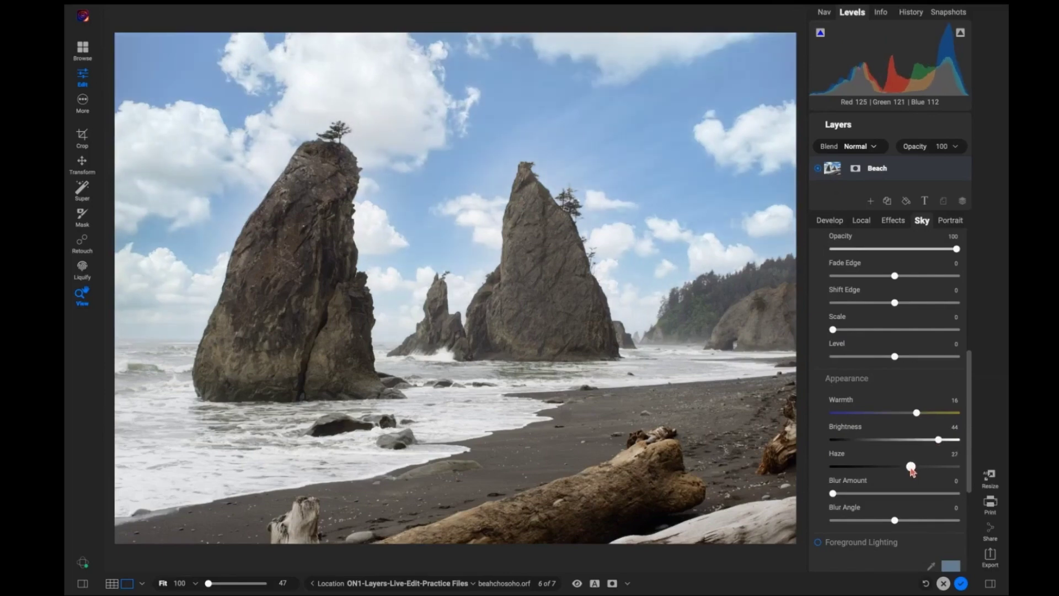
scroll(862, 381, "up", 4)
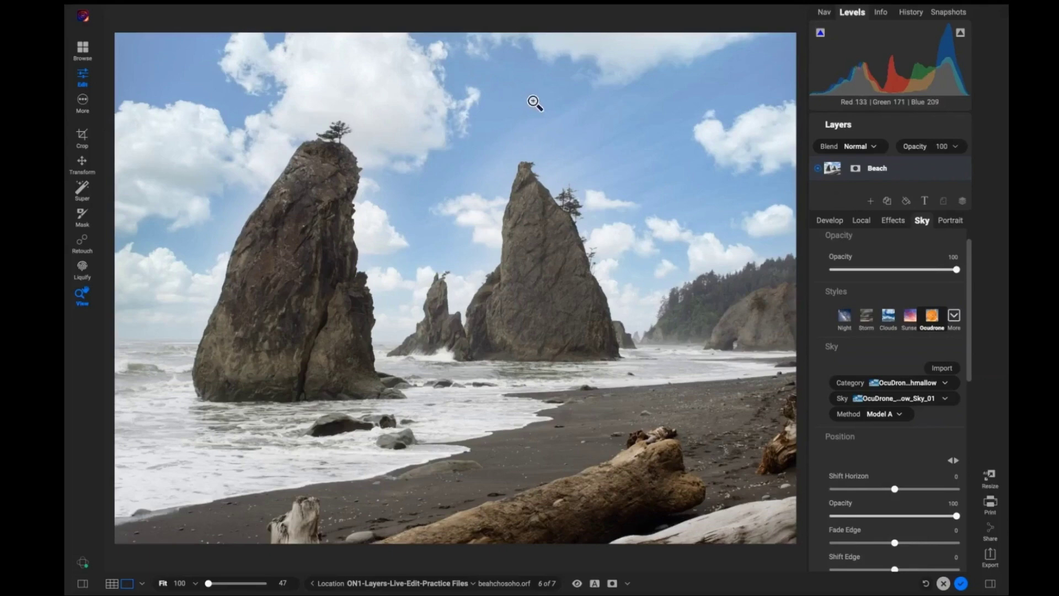
Reset Sky Swap AI to the default Clouds 001 sky, restoring the grey overcast.
left_click(940, 313)
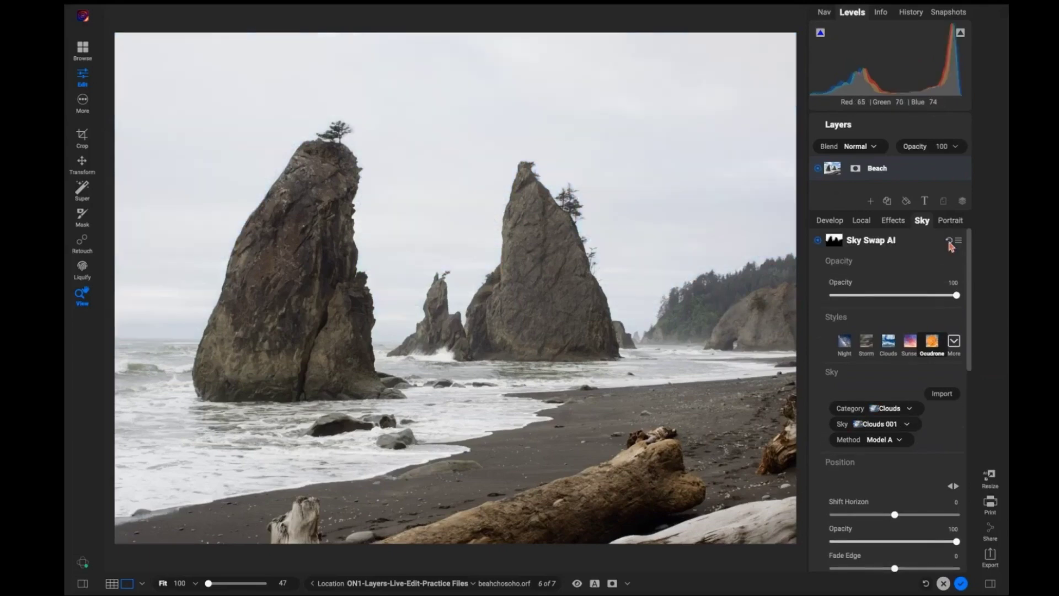